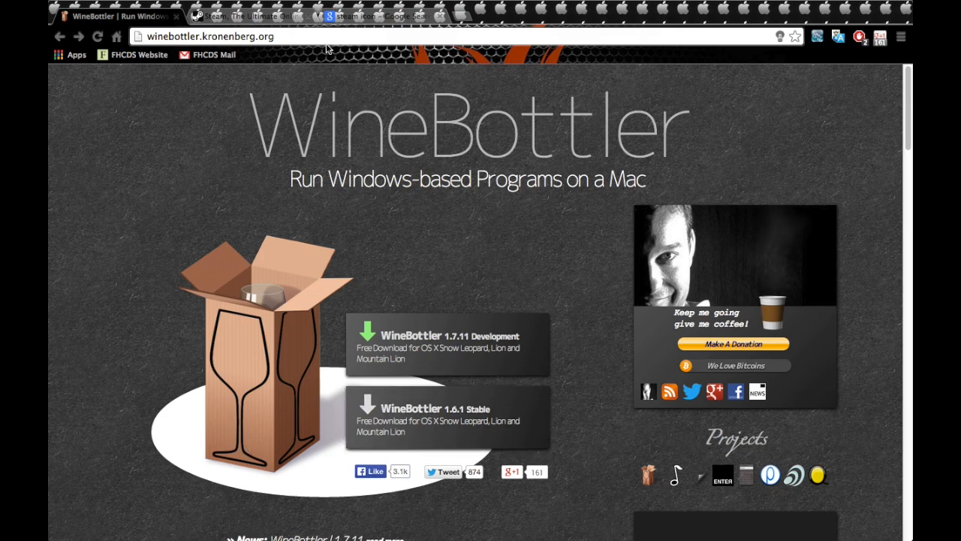
# Open the full-size steam.png from the transparent group of the Steam icon image results
pyautogui.click(272, 18)
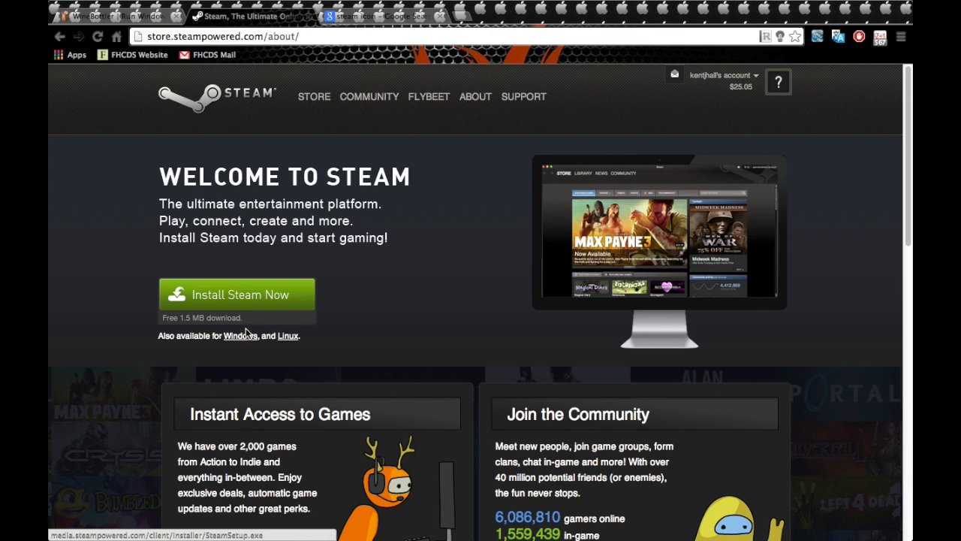
pyautogui.click(381, 18)
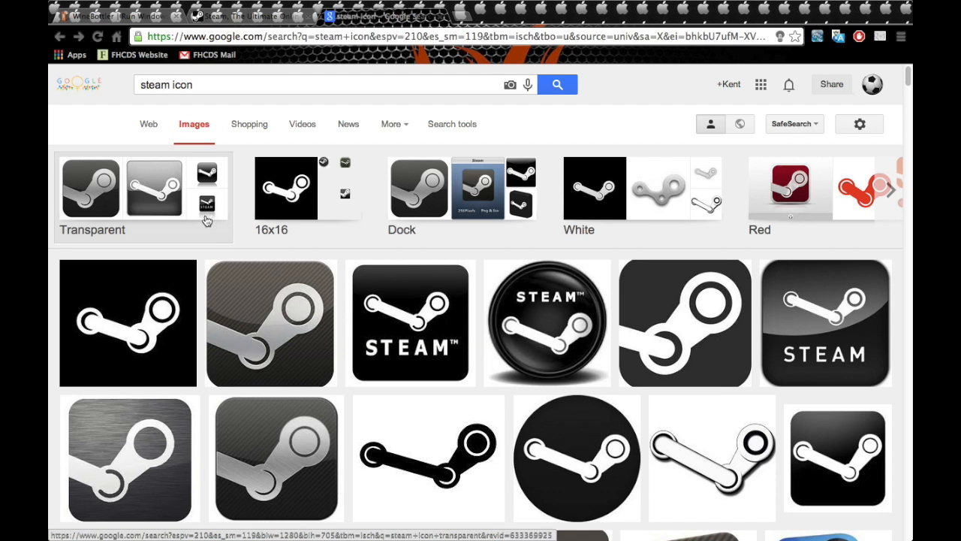
pyautogui.click(172, 209)
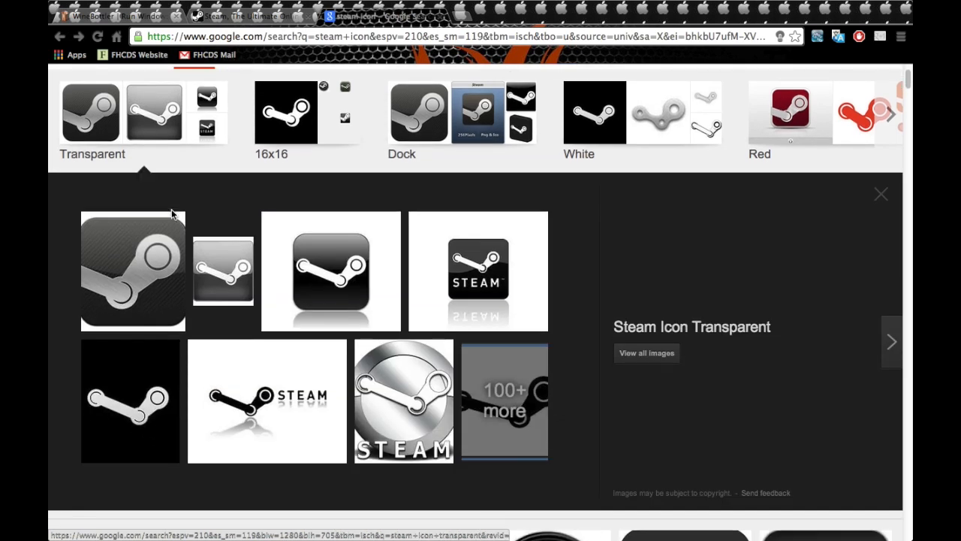
pyautogui.click(125, 267)
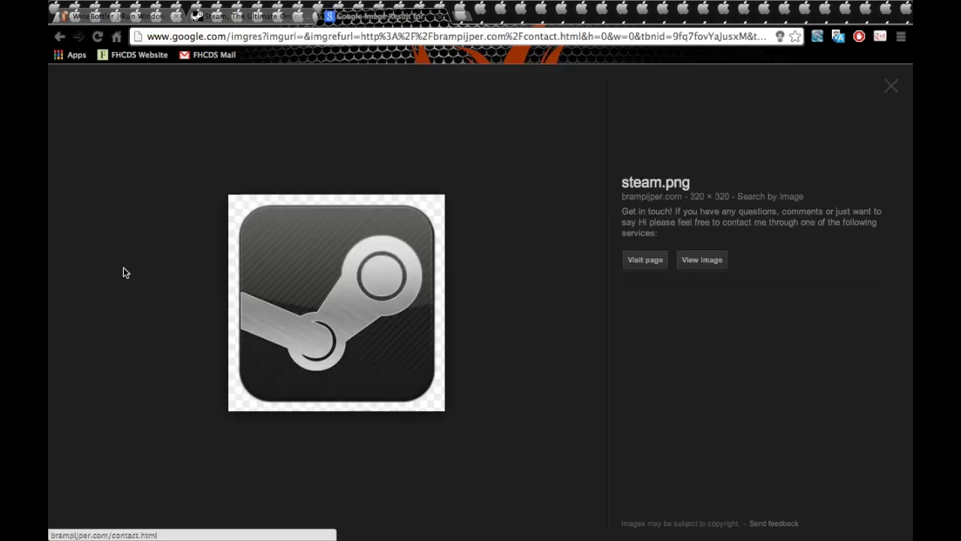
pyautogui.click(692, 261)
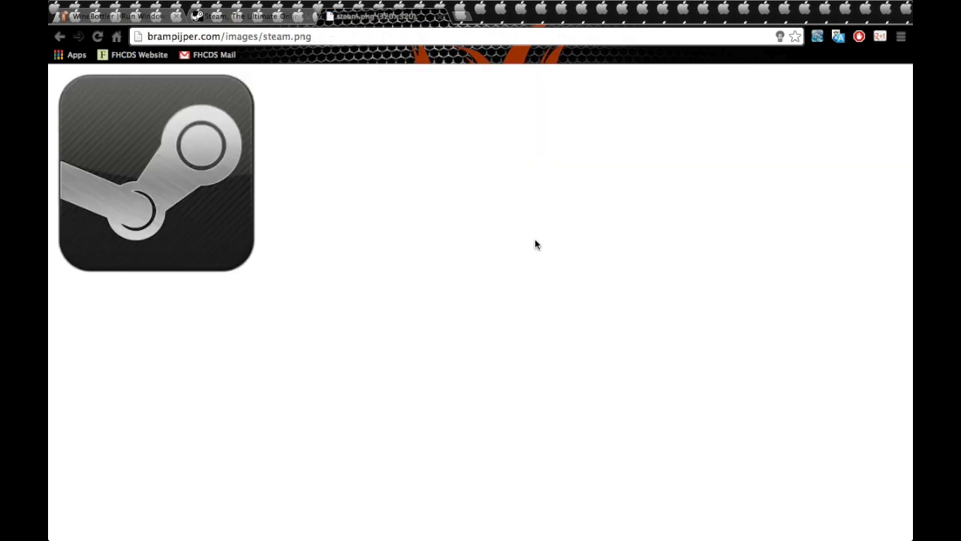
# Save the displayed icon image as steam in the Downloads folder and close the image page
pyautogui.rightClick(165, 141)
pyautogui.click(187, 148)
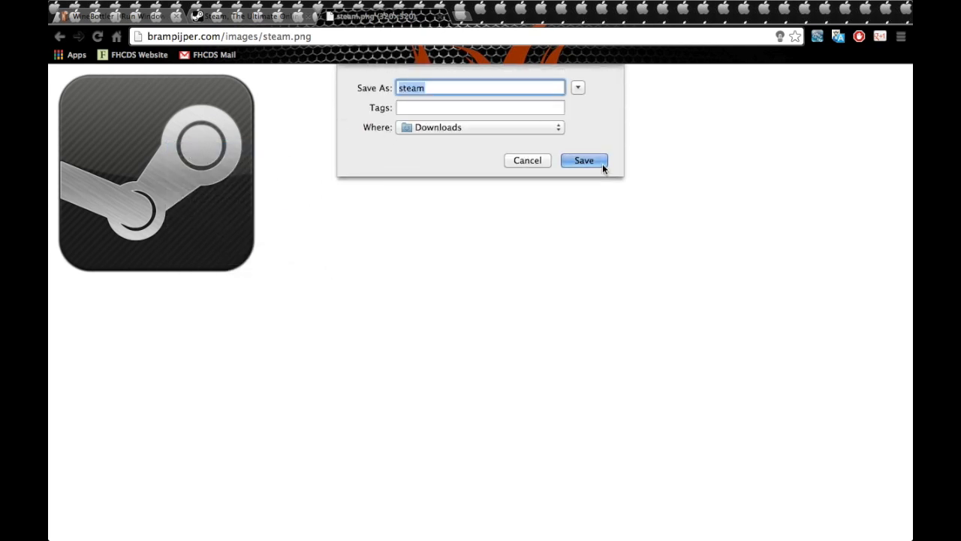
pyautogui.click(602, 164)
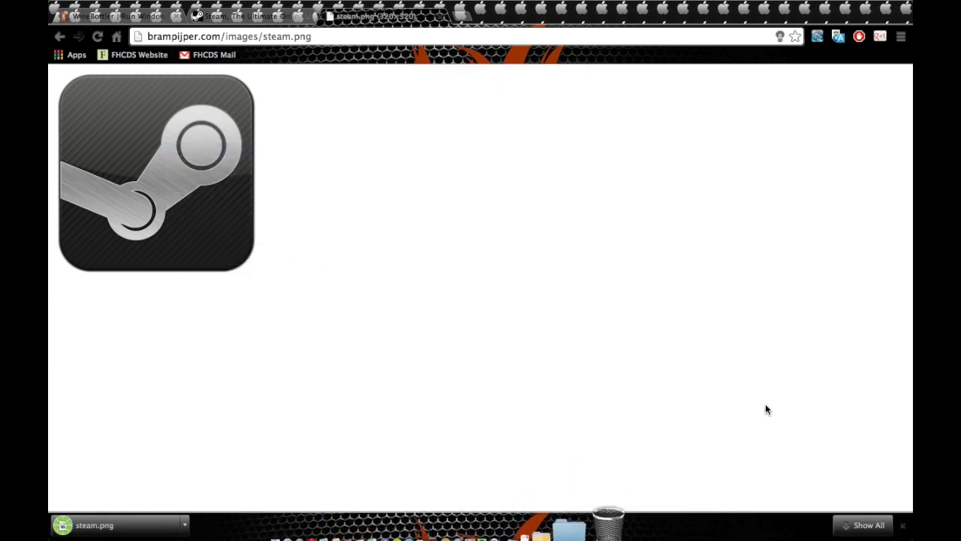
pyautogui.click(900, 523)
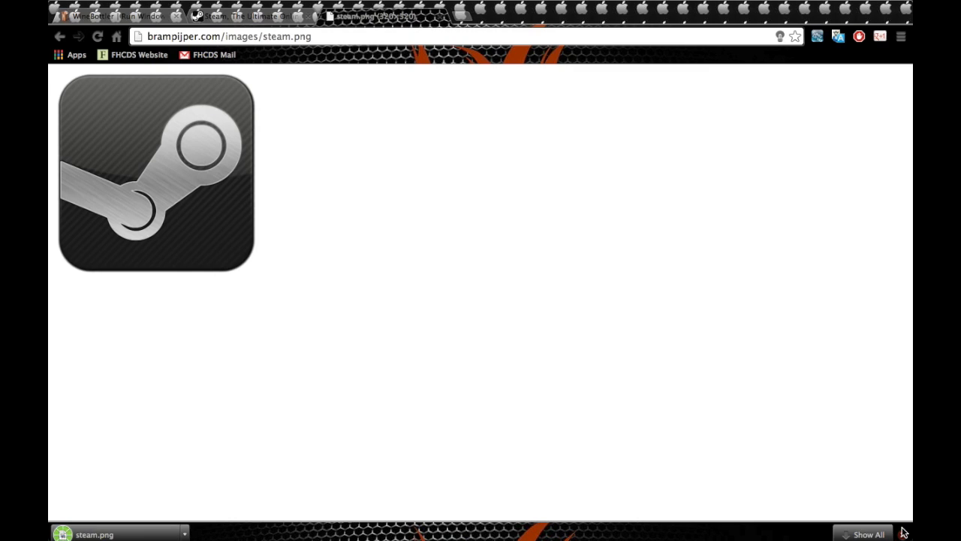
pyautogui.click(440, 16)
# Return to the desktop, move the extra long-named Steam icon PNG from Downloads to the Trash, and empty the Trash
pyautogui.hotkey('ctrl', 'Left')
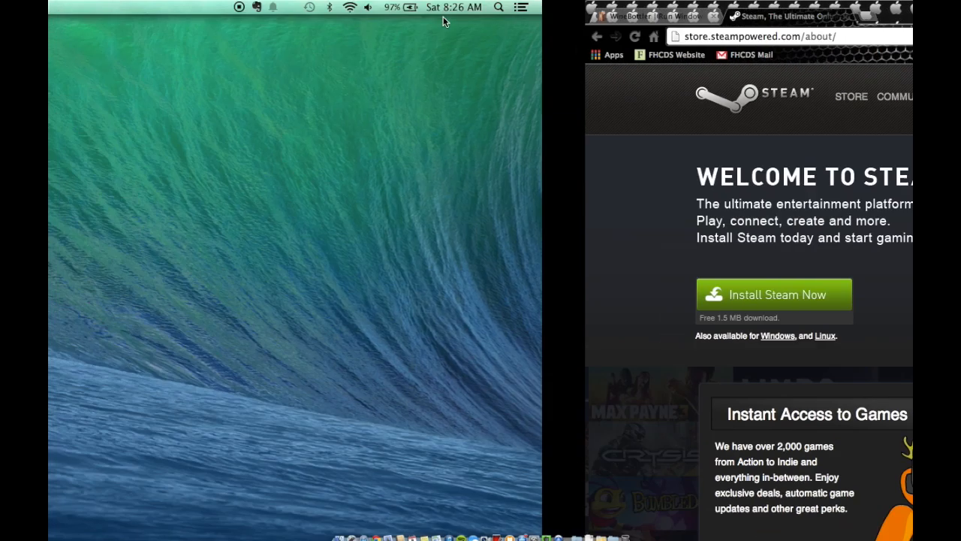
pyautogui.click(554, 527)
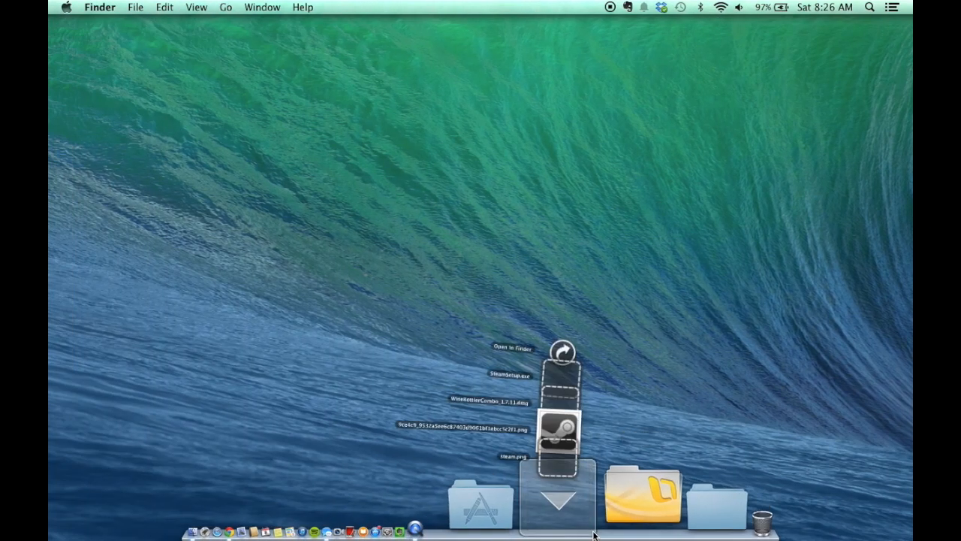
pyautogui.moveTo(613, 446); pyautogui.dragTo(627, 529)
pyautogui.rightClick(627, 529)
pyautogui.click(628, 484)
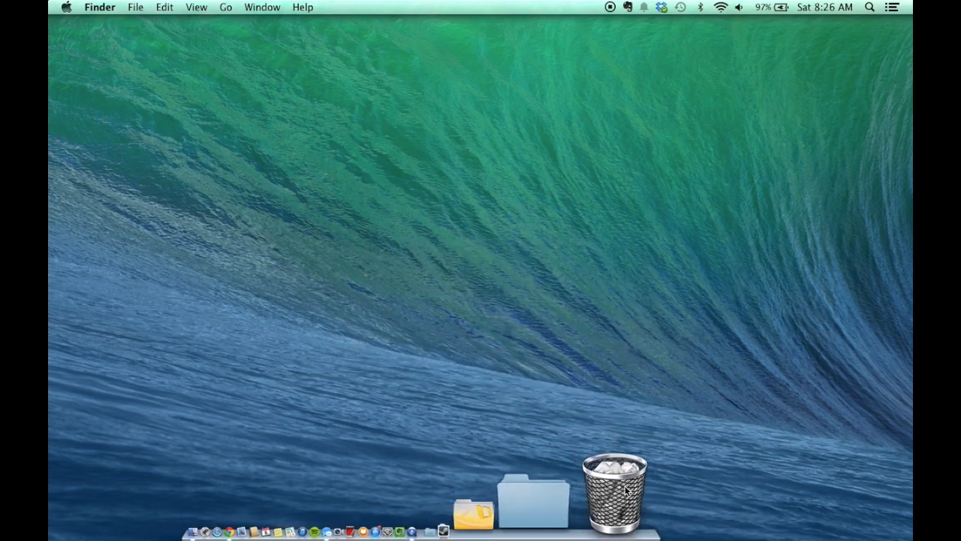
pyautogui.rightClick(630, 505)
pyautogui.click(629, 426)
pyautogui.press('Return')
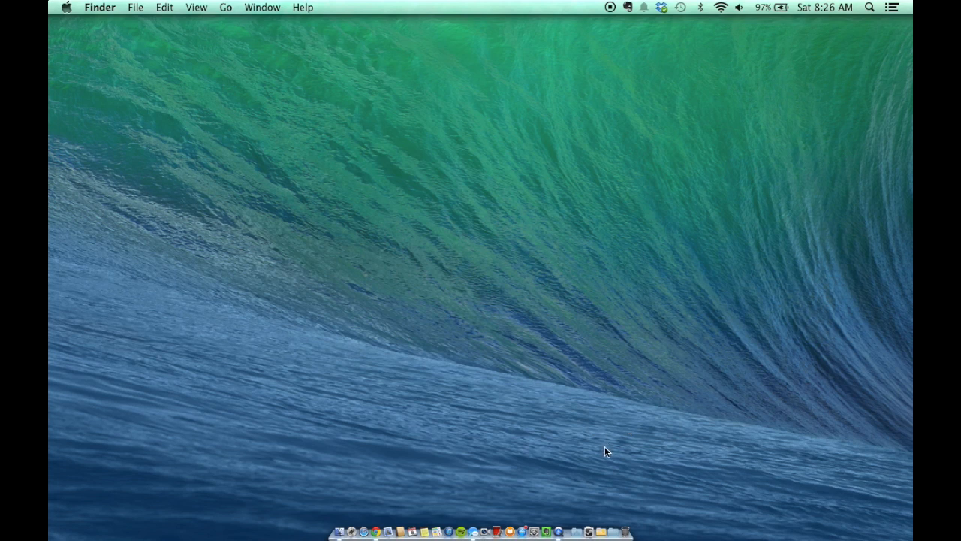
# Open WineBottlerCombo_1.7.11.dmg from Downloads, select Wine and WineBottler in its window, and close the window
pyautogui.click(590, 527)
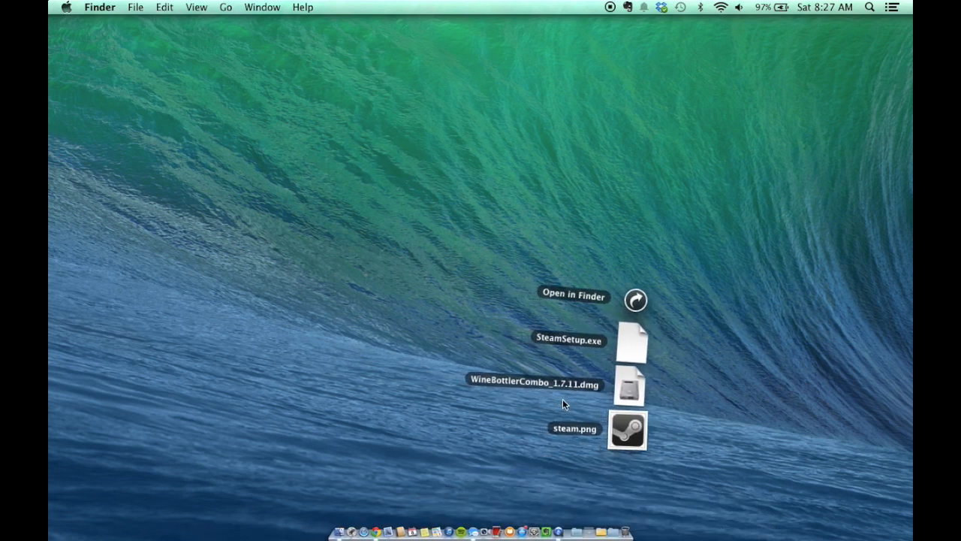
pyautogui.click(289, 346)
pyautogui.click(590, 525)
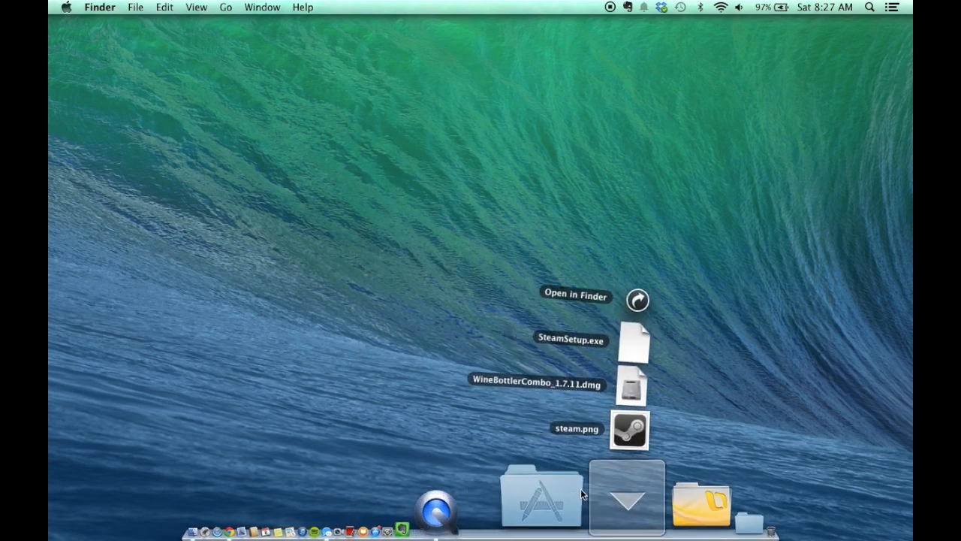
pyautogui.click(627, 389)
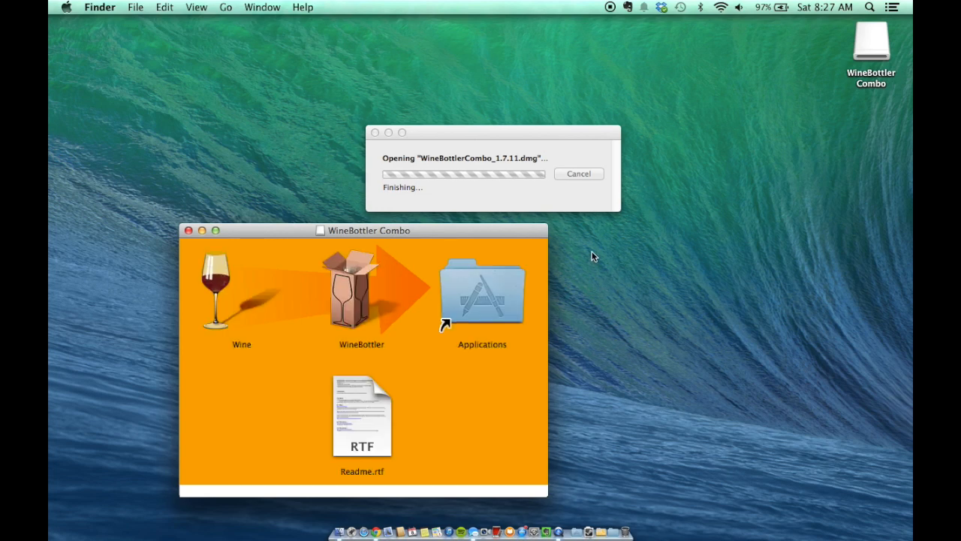
pyautogui.moveTo(414, 231); pyautogui.dragTo(475, 88)
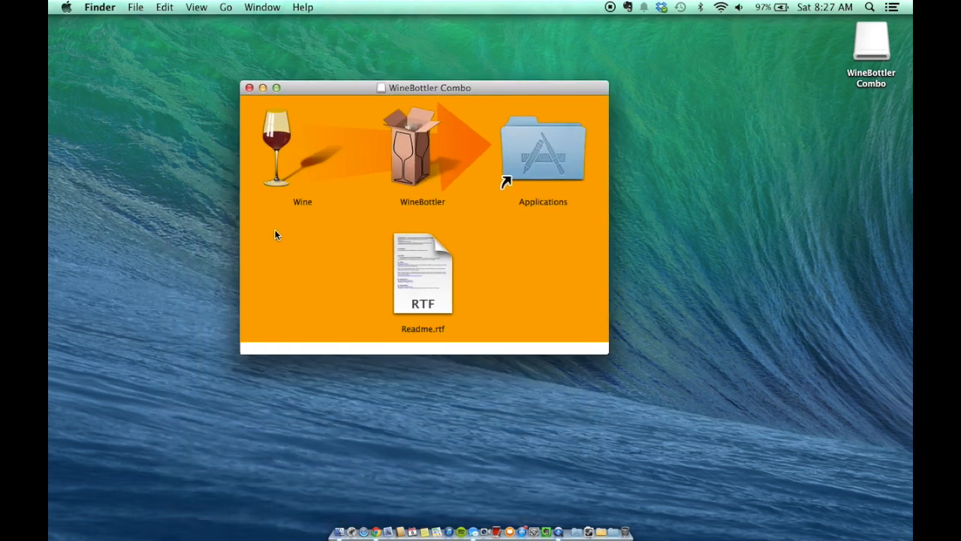
pyautogui.moveTo(270, 222); pyautogui.dragTo(529, 160)
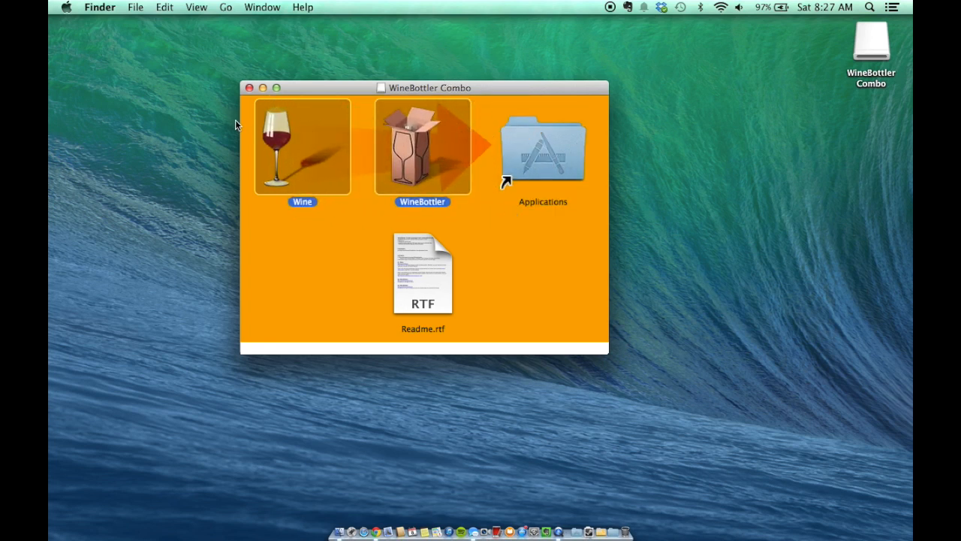
pyautogui.click(249, 88)
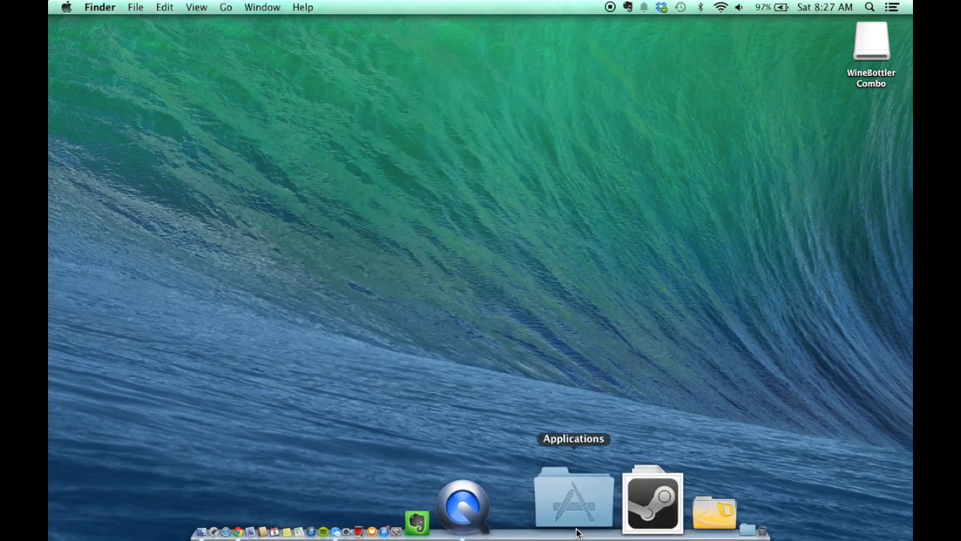
# Check the Applications folder for Wine and WineBottler, and eject the WineBottler Combo disk image
pyautogui.click(564, 522)
pyautogui.scroll(-5, 590, 247)
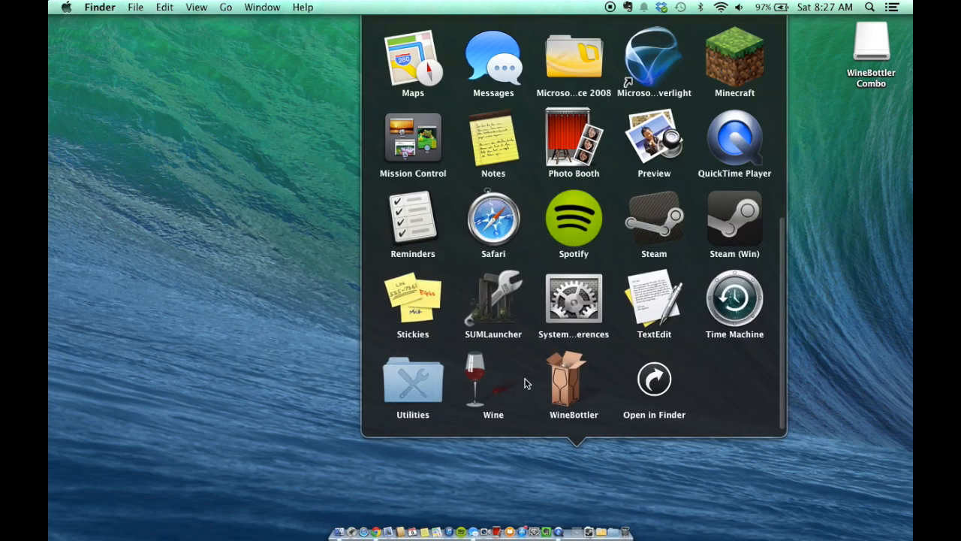
pyautogui.click(870, 230)
pyautogui.moveTo(879, 51); pyautogui.dragTo(623, 532)
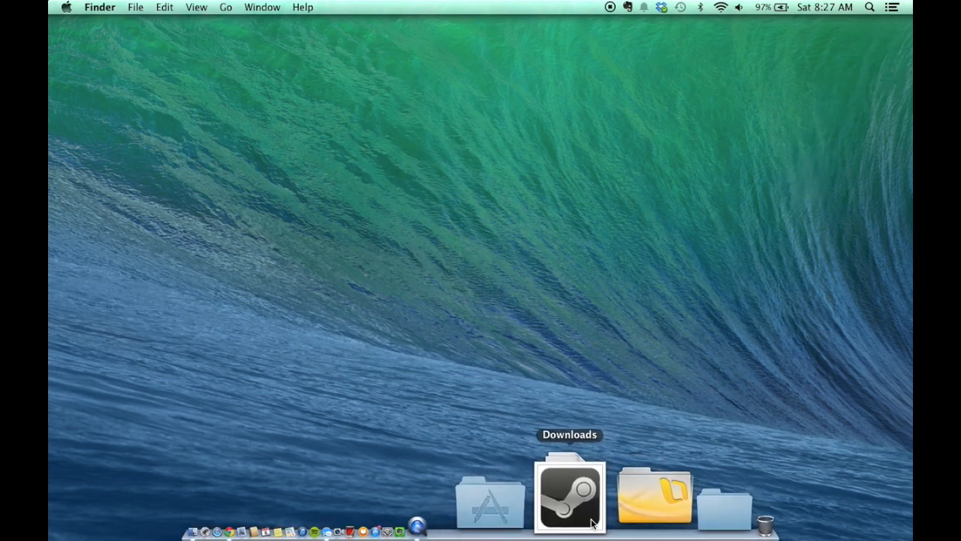
pyautogui.click(591, 523)
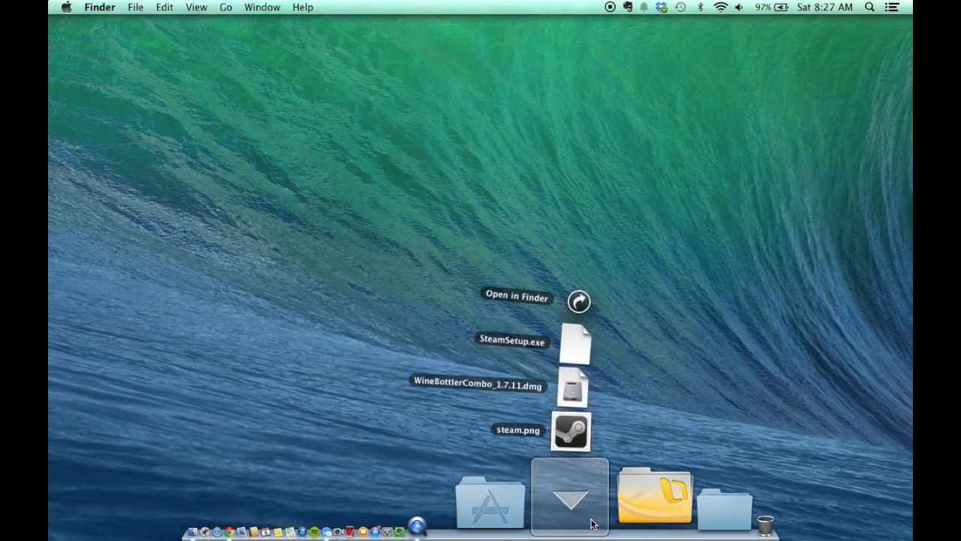
pyautogui.click(592, 523)
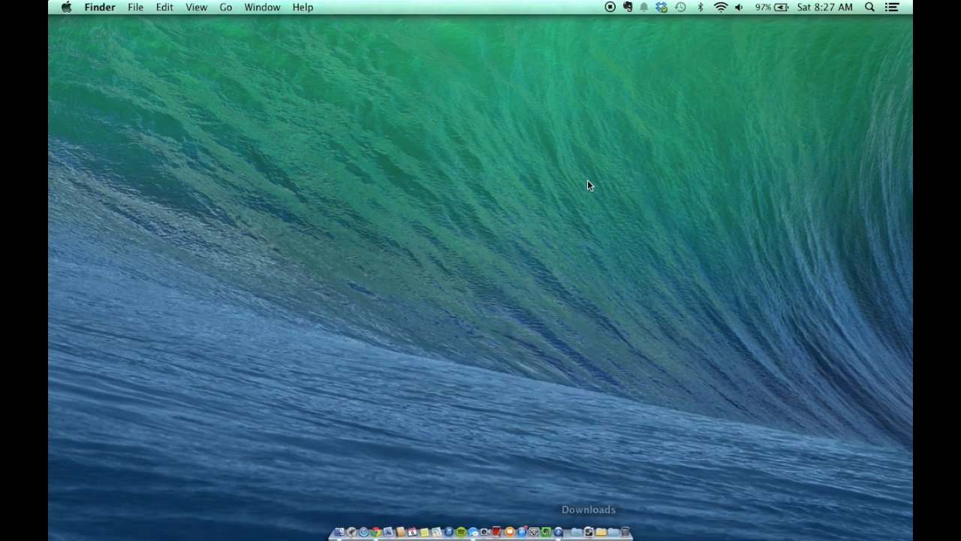
# Launch WineBottler from the second page of Launchpad
pyautogui.press('F4')
pyautogui.click(492, 69)
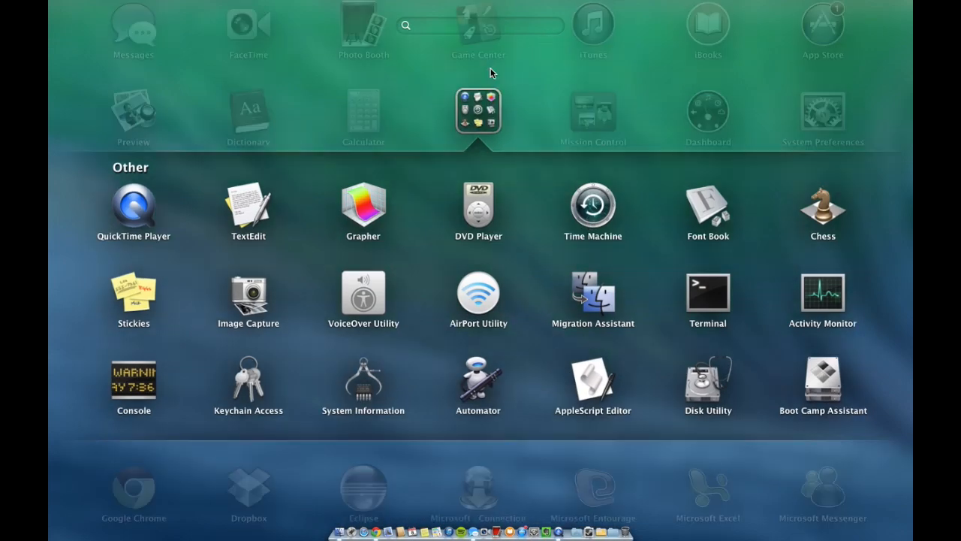
pyautogui.moveTo(559, 277); pyautogui.dragTo(49, 218)
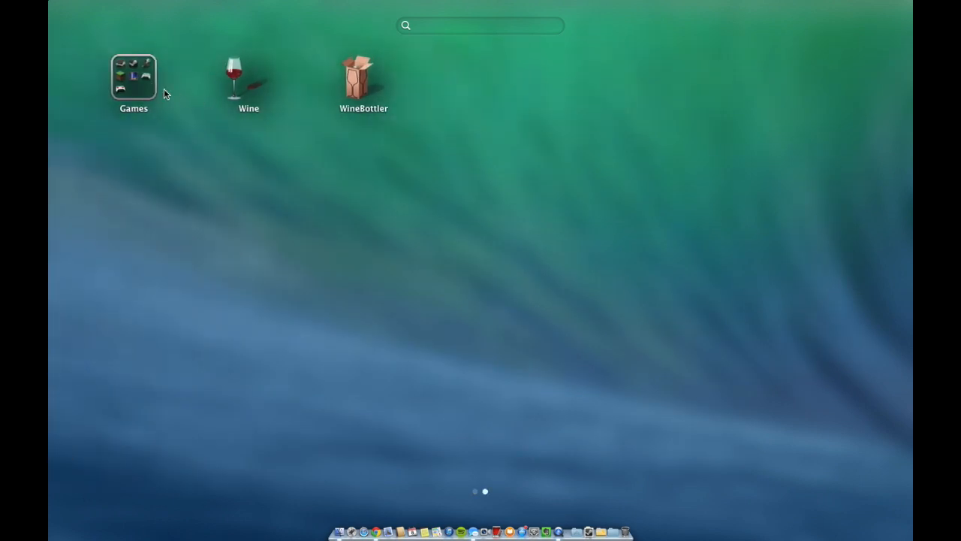
pyautogui.click(357, 88)
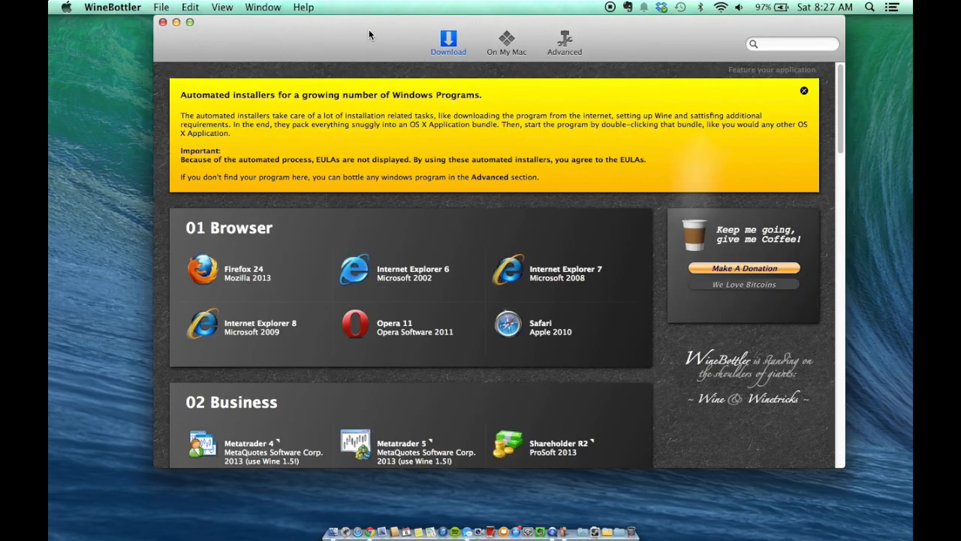
pyautogui.moveTo(368, 31); pyautogui.dragTo(356, 38)
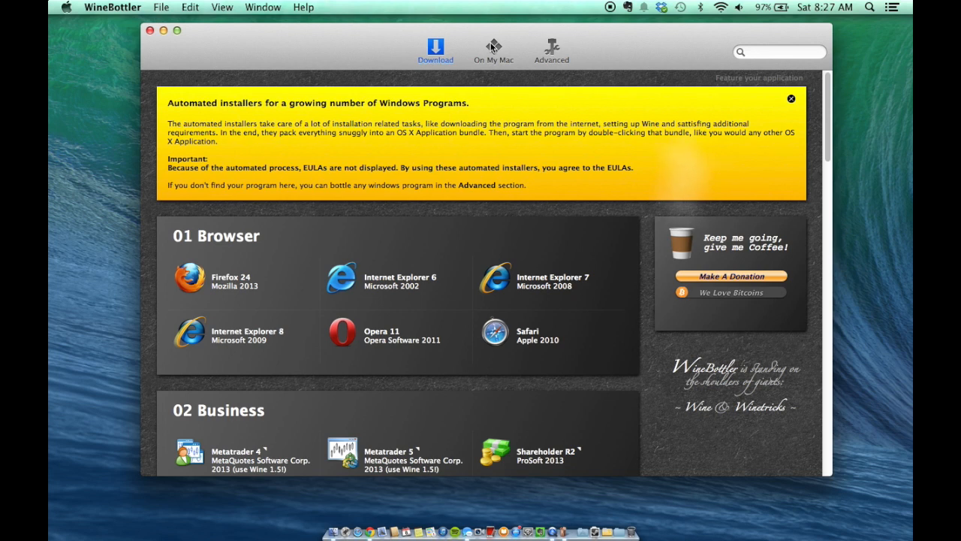
# Show WineBottler's advanced bottle settings and keep new prefix (default) as the prefix template
pyautogui.click(557, 52)
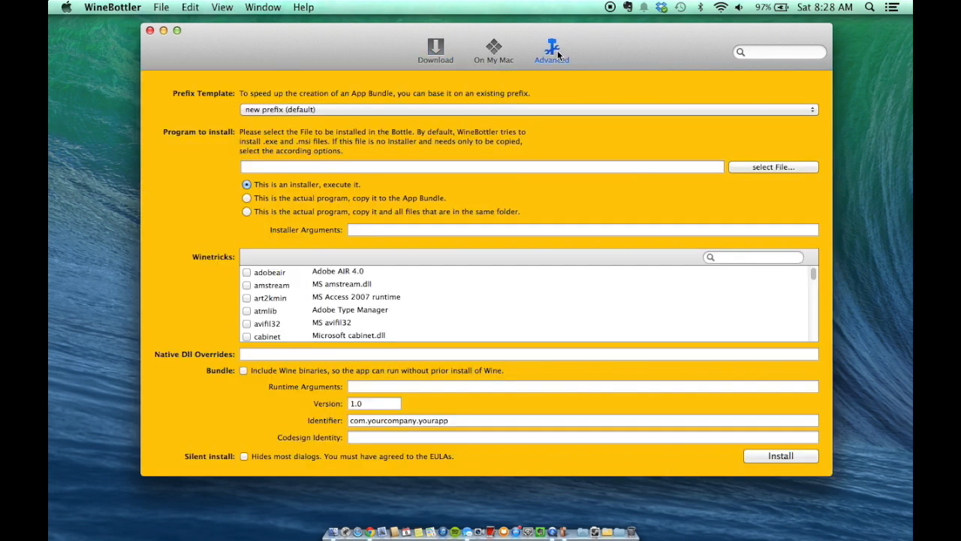
pyautogui.click(321, 108)
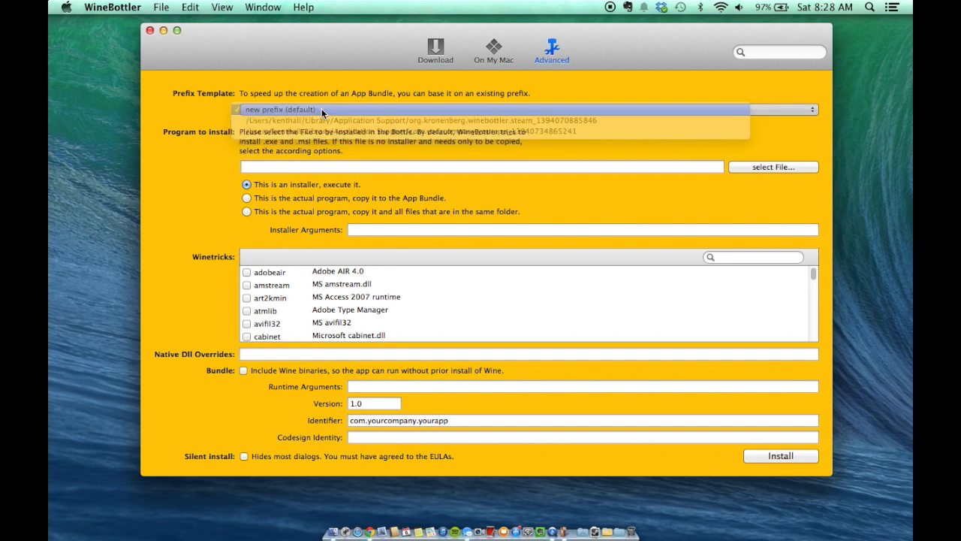
pyautogui.click(296, 203)
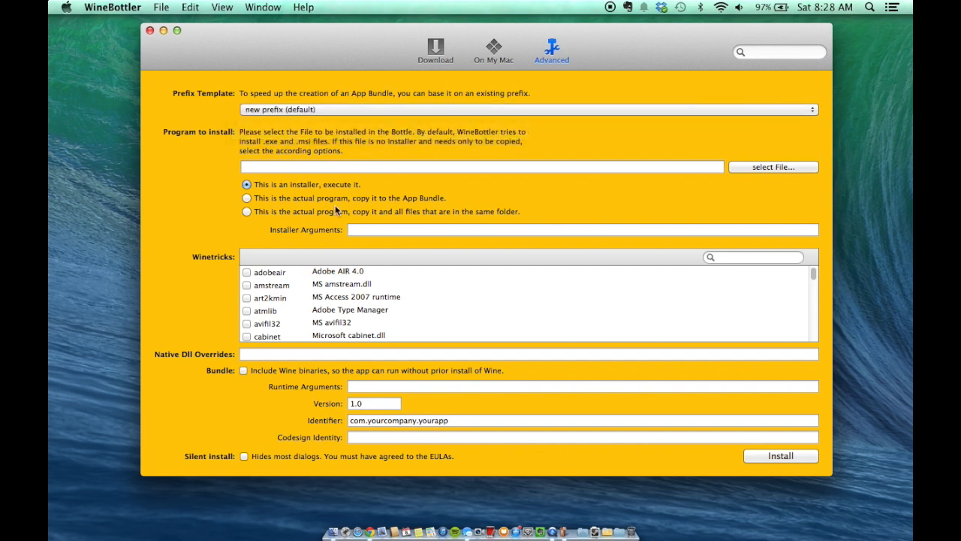
# Choose SteamSetup.exe from Downloads as the program to install and set it to be executed as an installer
pyautogui.click(771, 168)
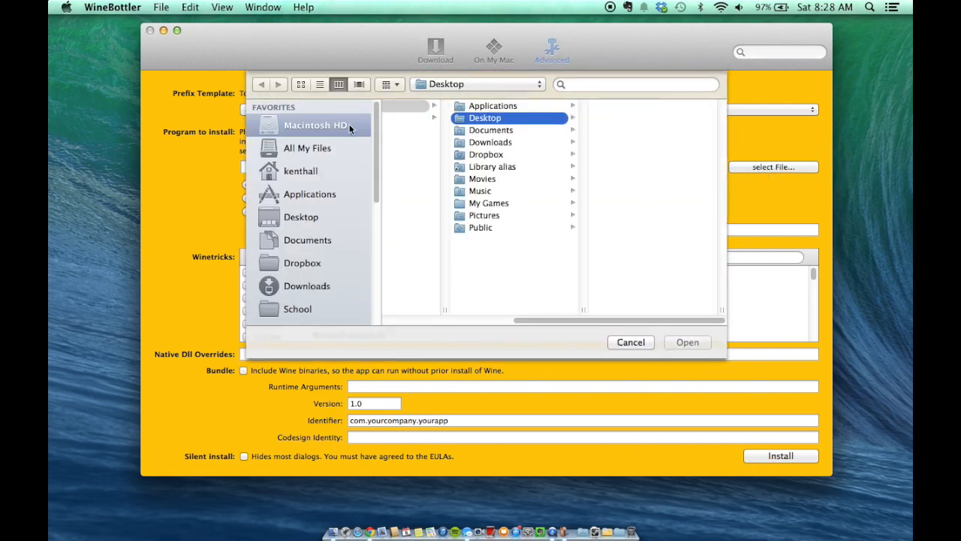
pyautogui.click(301, 172)
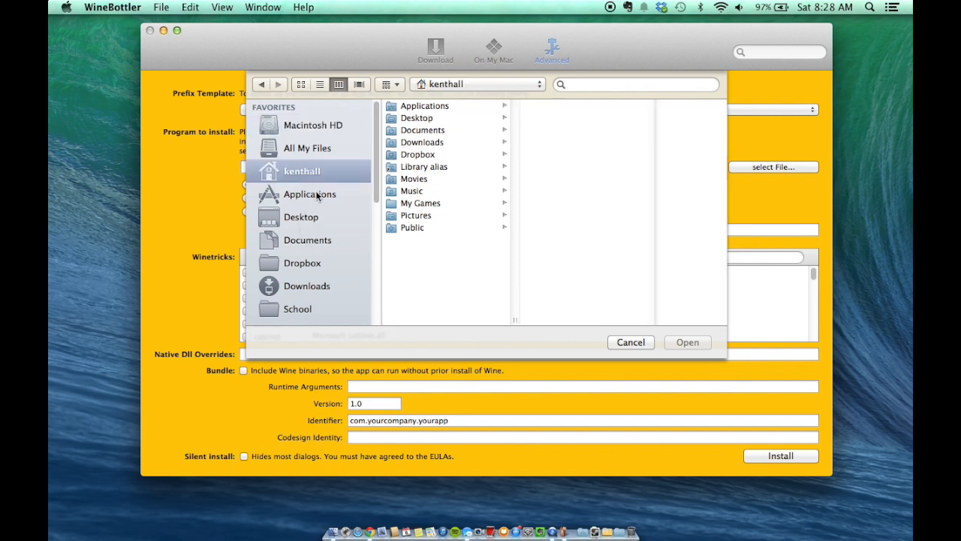
pyautogui.click(425, 203)
pyautogui.click(417, 179)
pyautogui.click(428, 142)
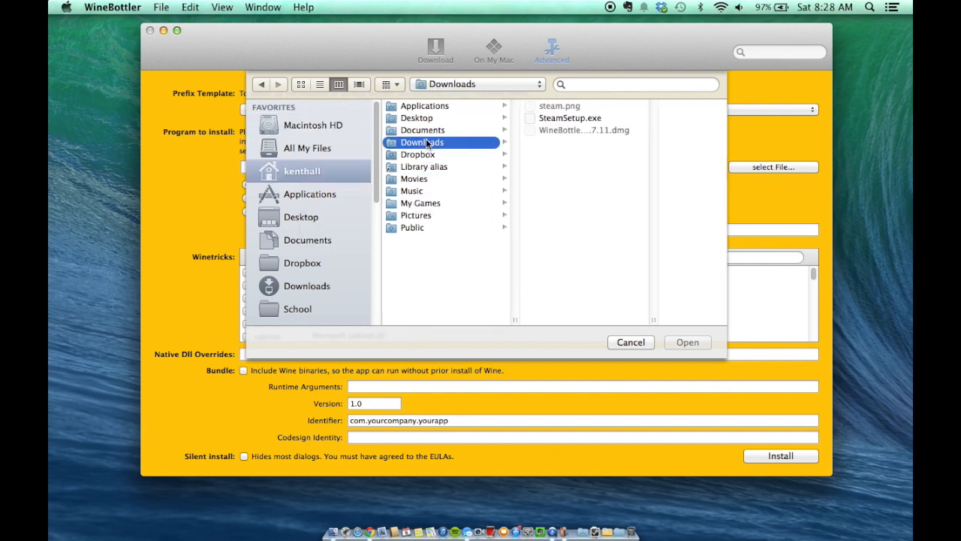
pyautogui.click(576, 118)
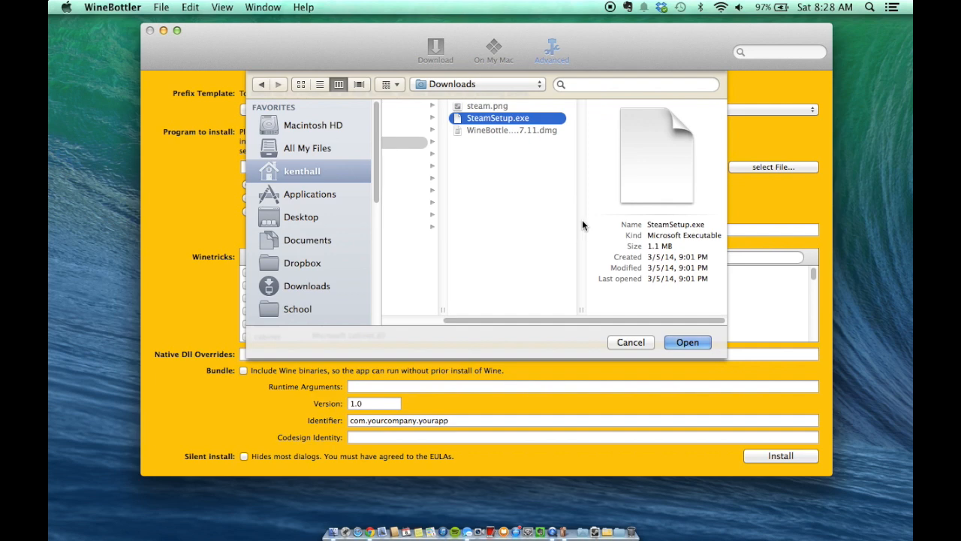
pyautogui.click(687, 343)
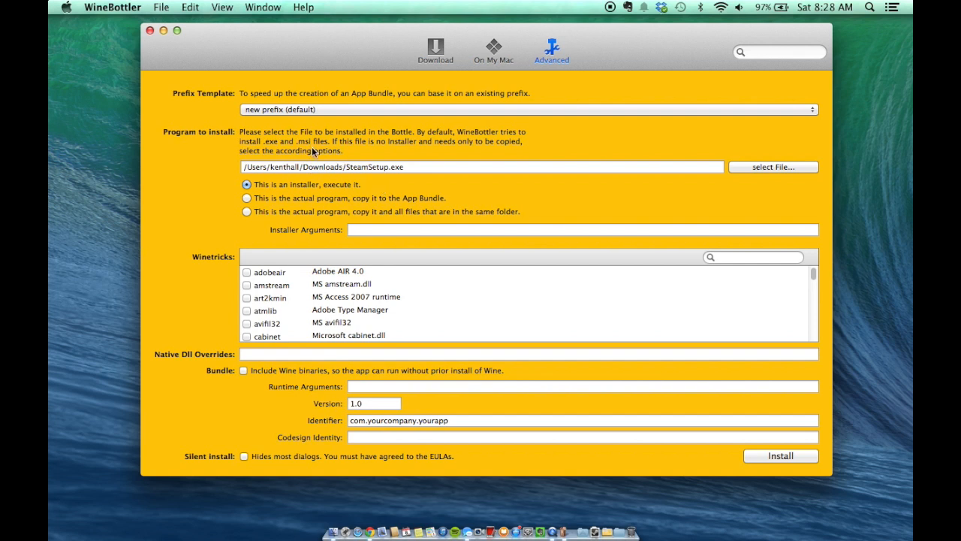
pyautogui.click(245, 186)
# Filter the Winetricks list by the term steam
pyautogui.click(737, 257)
pyautogui.write('steam')
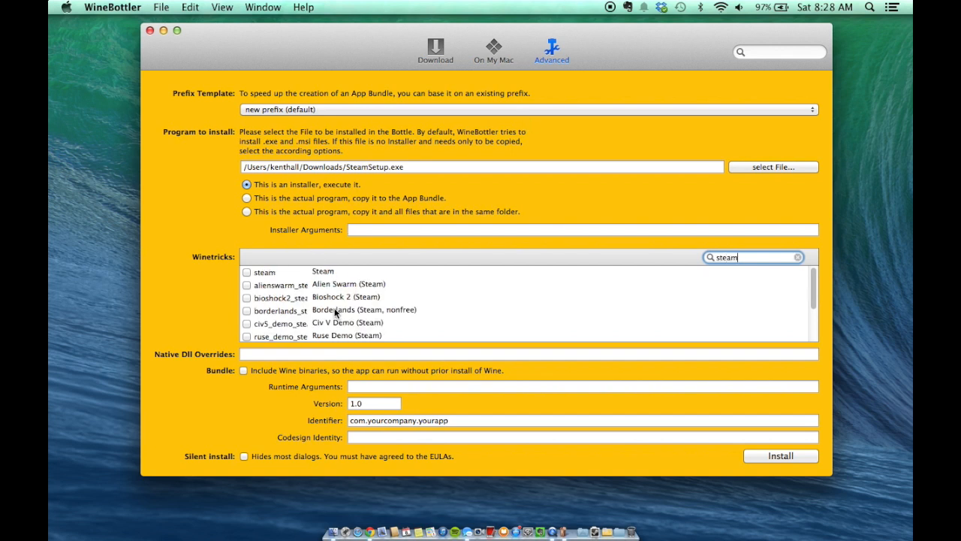
pyautogui.scroll(-1, 335, 312)
# Enable the steam winetrick and start the bottle installation, saving the app to the Desktop as Steam (Win)
pyautogui.click(248, 271)
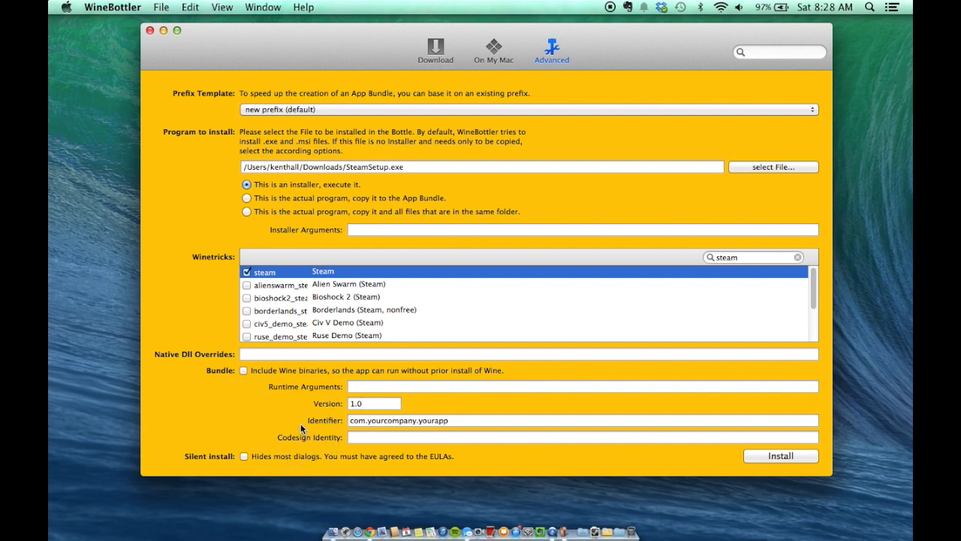
pyautogui.click(778, 456)
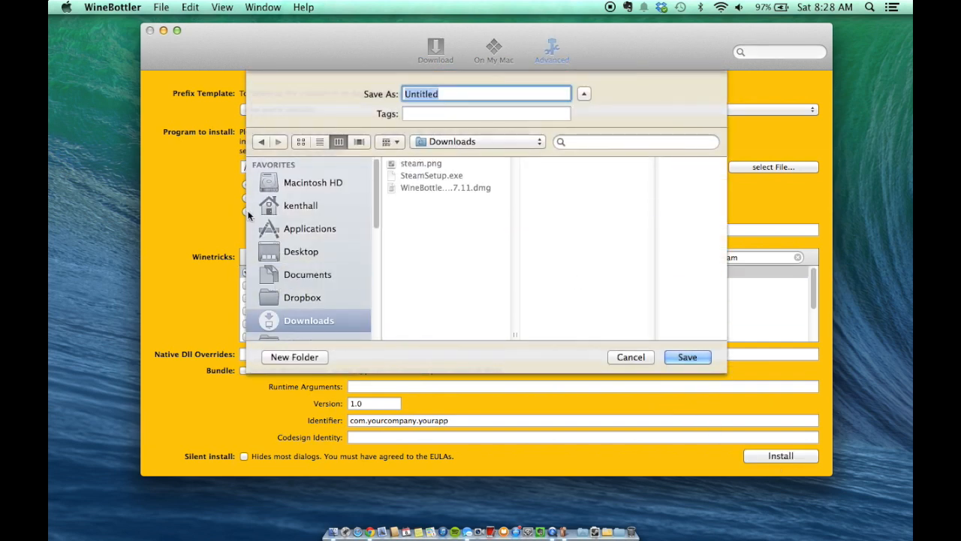
pyautogui.click(314, 232)
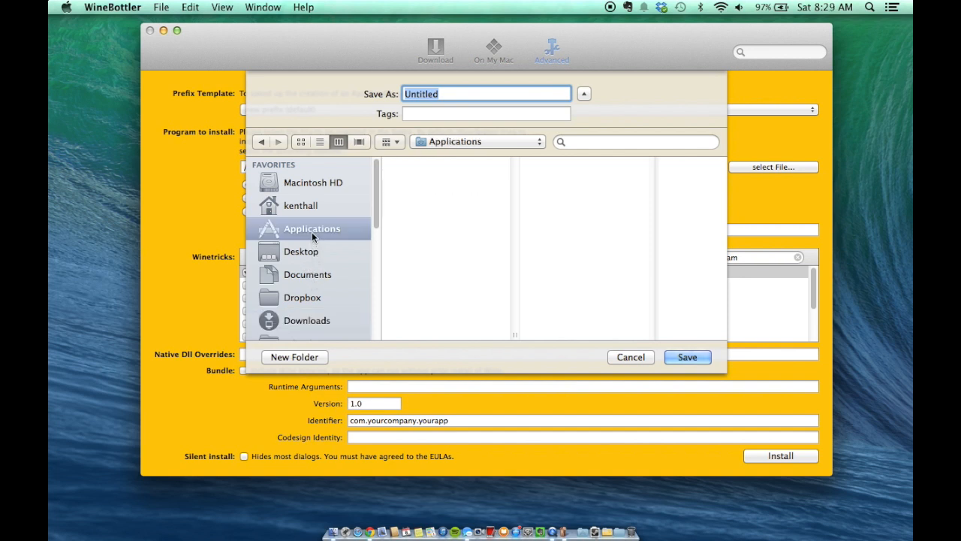
pyautogui.click(322, 275)
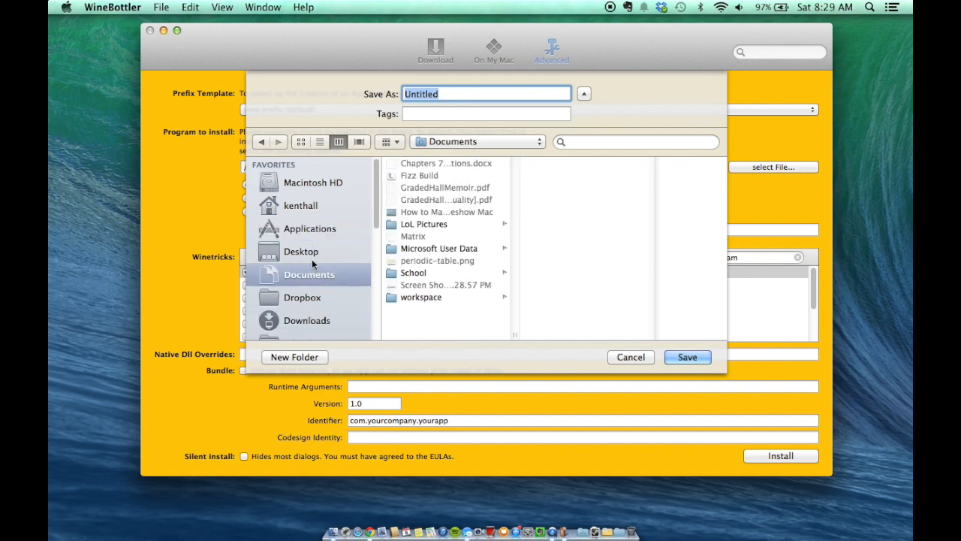
pyautogui.click(313, 253)
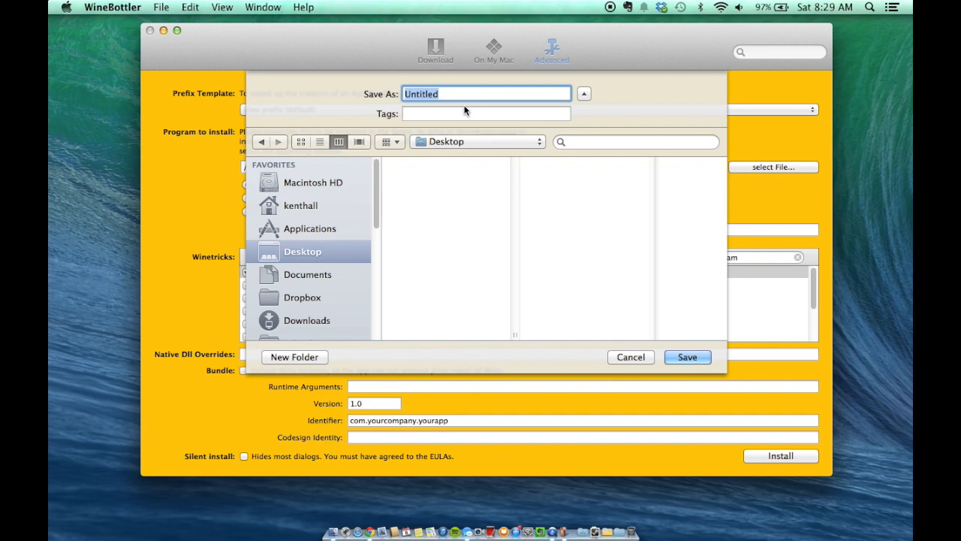
pyautogui.write('Steam (Win)')
pyautogui.click(685, 356)
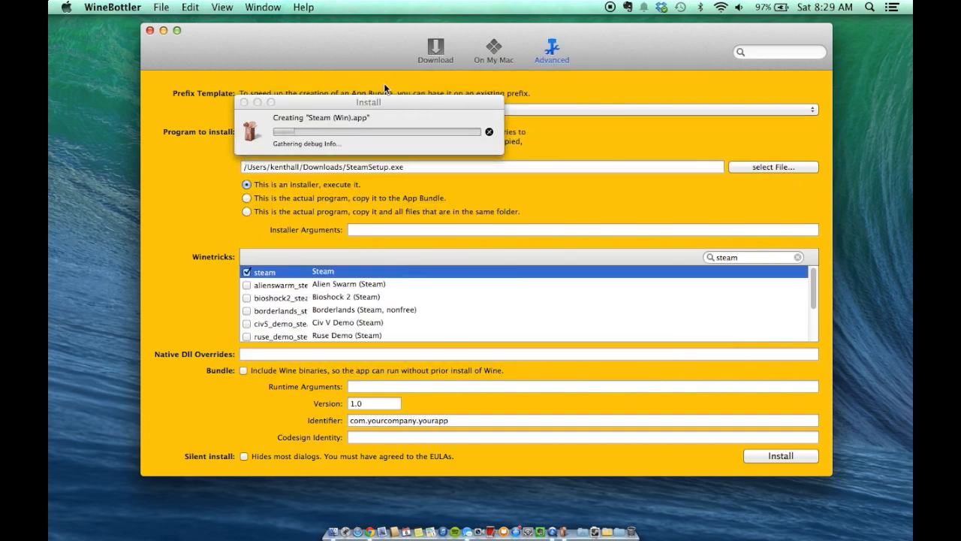
pyautogui.moveTo(350, 103)
pyautogui.mouseDown()
pyautogui.moveTo(358, 94)
pyautogui.moveTo(357, 116)
pyautogui.mouseUp()
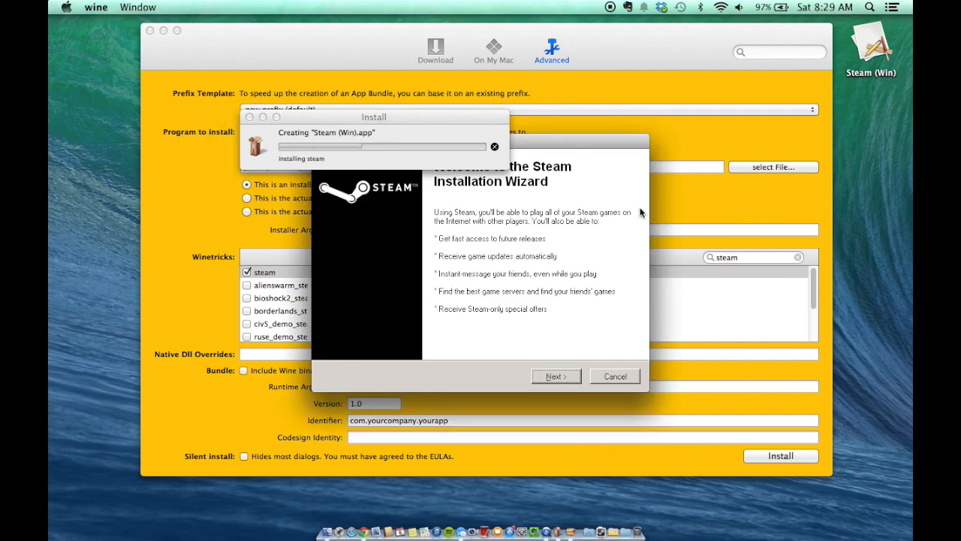
# Accept the license agreement in the Steam Installation Wizard and choose Cable/Fiber > 10M as the connection speed
pyautogui.moveTo(582, 145); pyautogui.dragTo(579, 203)
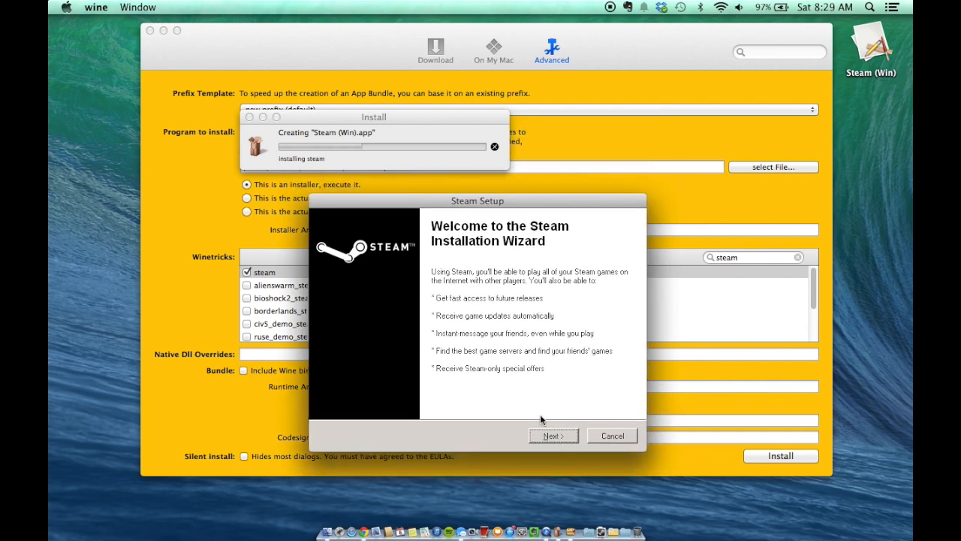
pyautogui.click(555, 435)
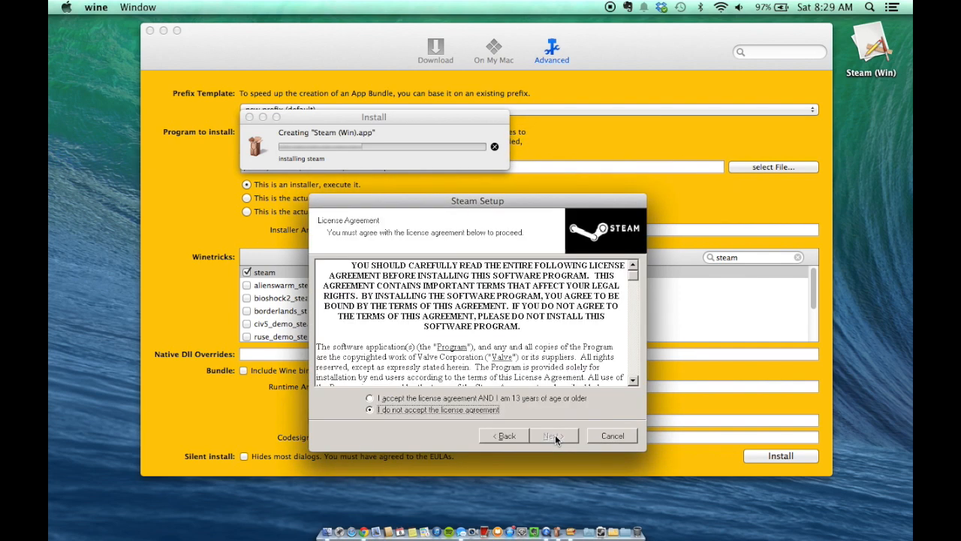
pyautogui.click(426, 397)
pyautogui.click(555, 435)
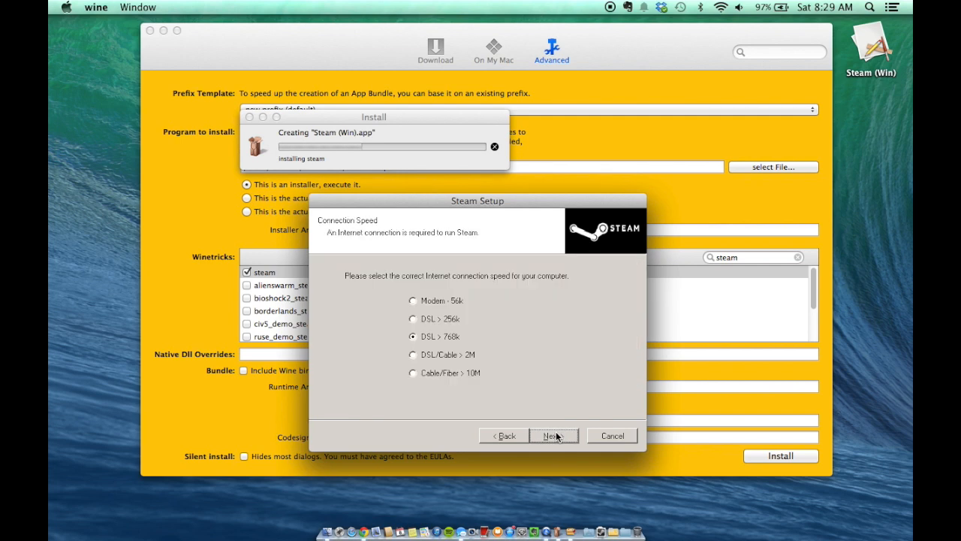
pyautogui.click(452, 372)
pyautogui.click(553, 435)
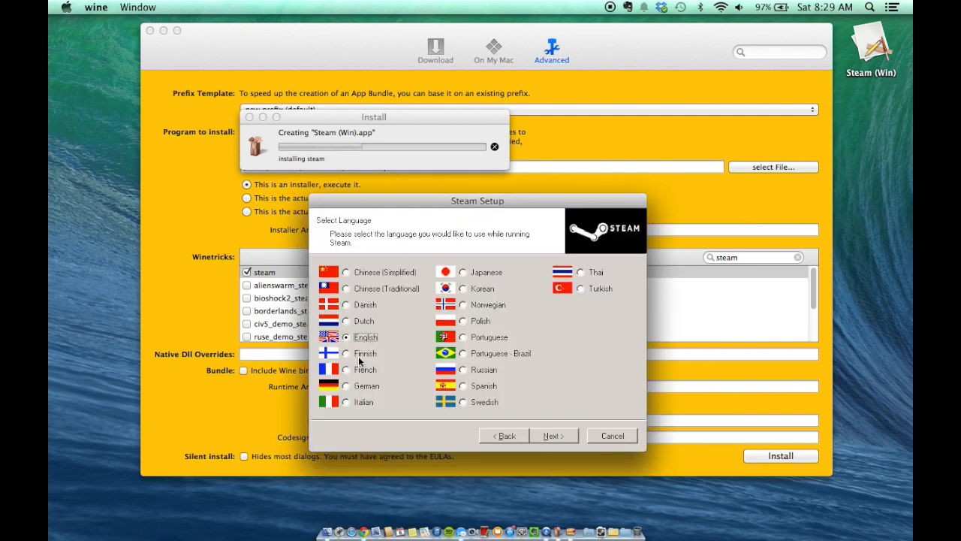
# Install Steam in English to the default folder C:\Program Files\Steam\ and cancel the Steam update
pyautogui.click(554, 436)
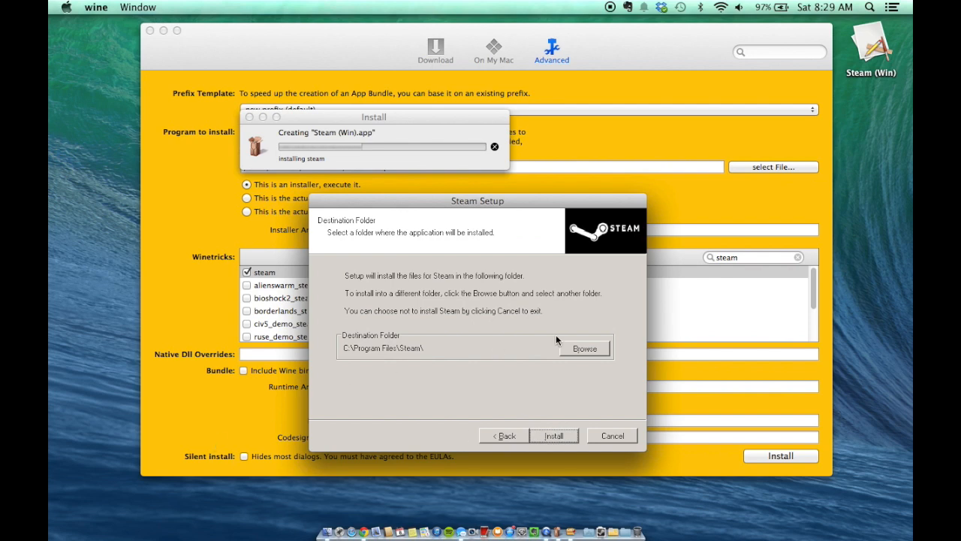
pyautogui.click(547, 436)
pyautogui.click(611, 438)
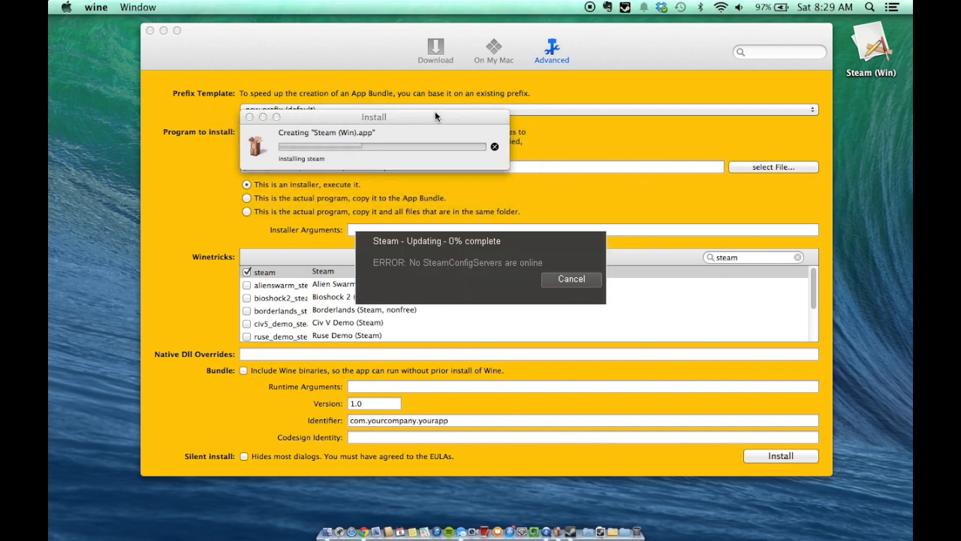
pyautogui.click(574, 280)
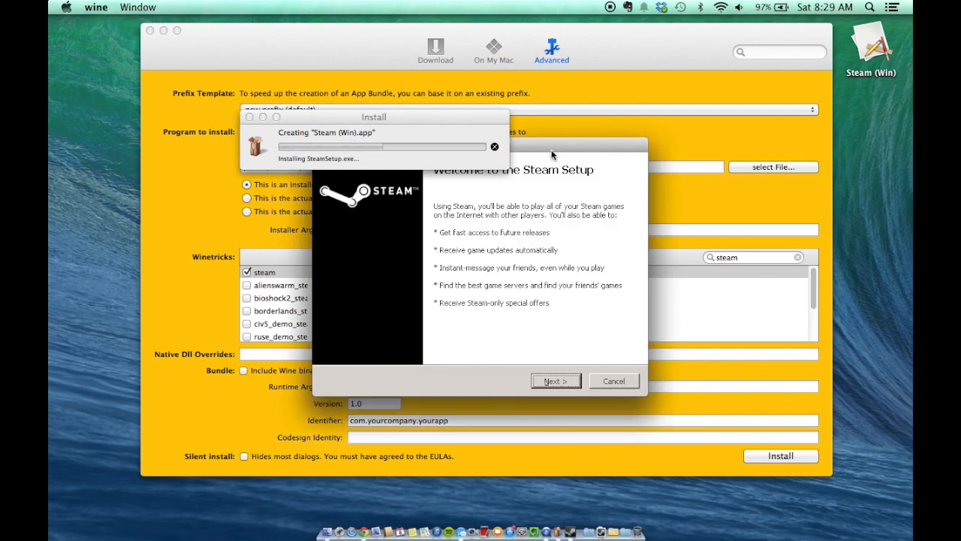
# Complete the second Steam Setup, accepting the license agreement and keeping English as the language
pyautogui.moveTo(554, 145); pyautogui.dragTo(498, 217)
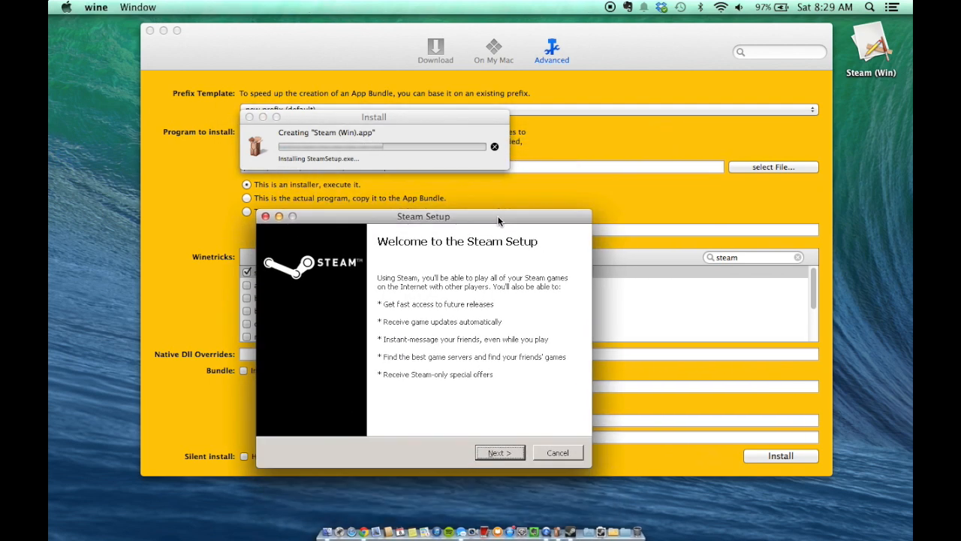
pyautogui.click(500, 454)
pyautogui.click(281, 422)
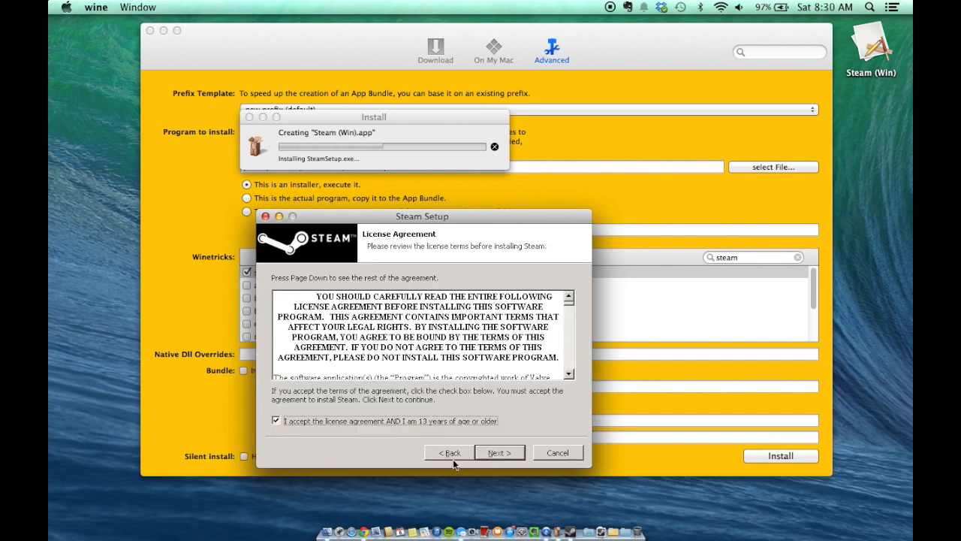
pyautogui.click(517, 453)
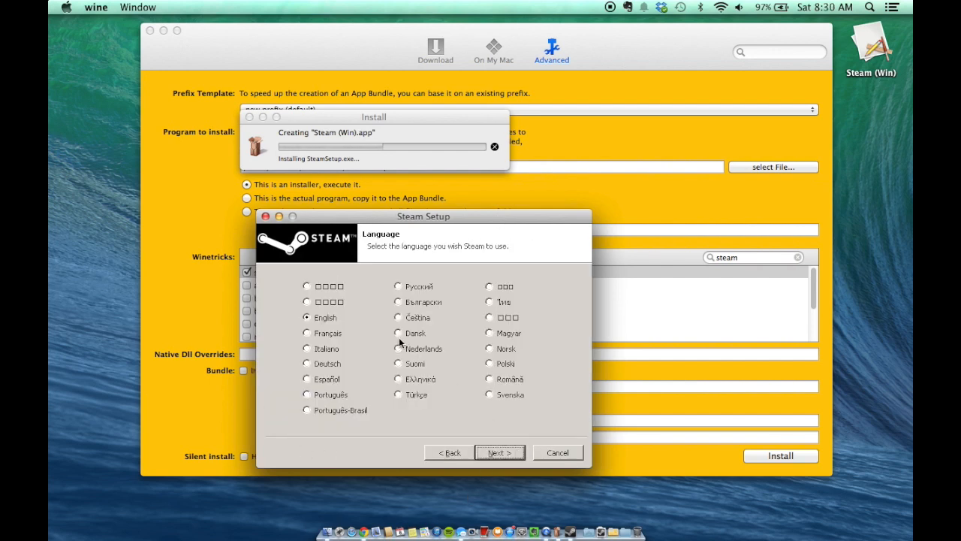
pyautogui.click(510, 453)
pyautogui.click(499, 452)
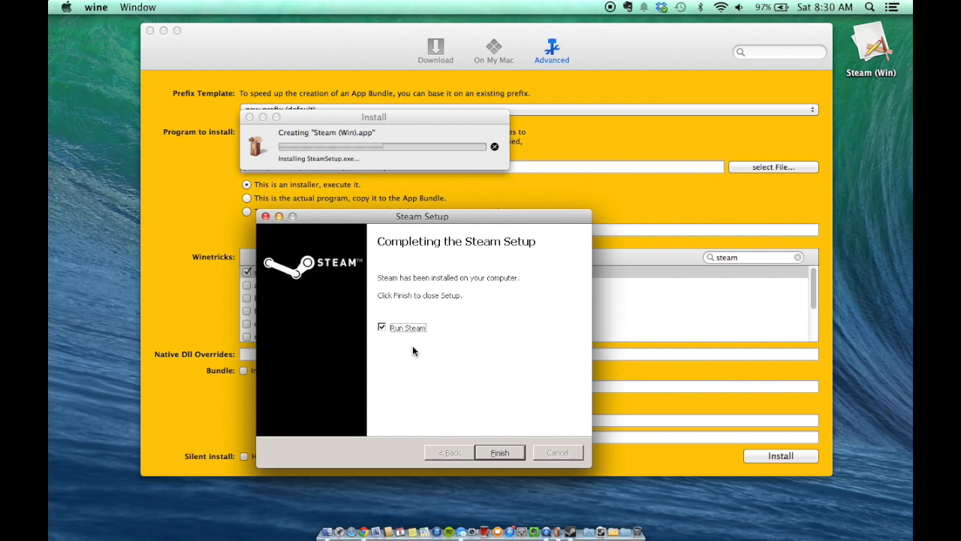
pyautogui.click(509, 456)
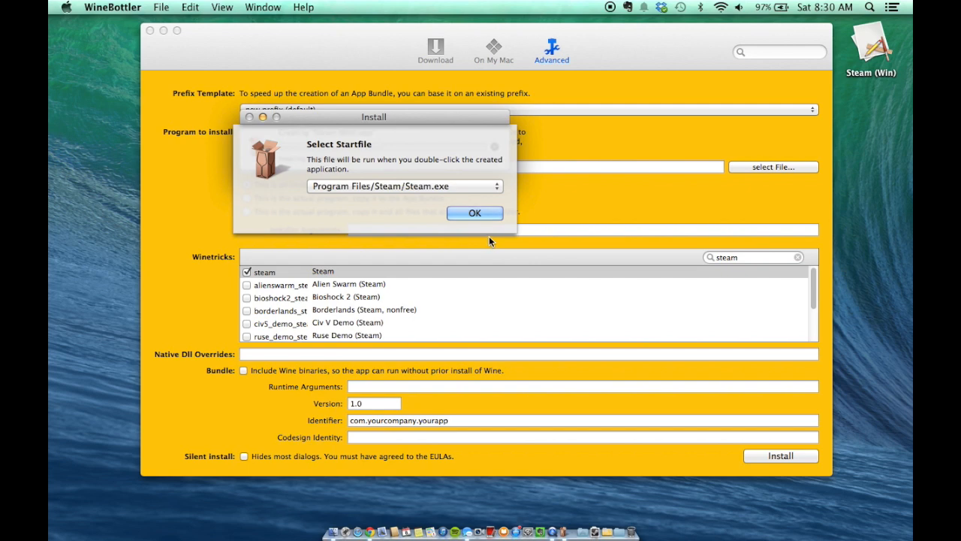
# Confirm Program Files/Steam/Steam.exe as the bottle's startfile and shift the WineBottler window away from the desktop icon
pyautogui.click(473, 213)
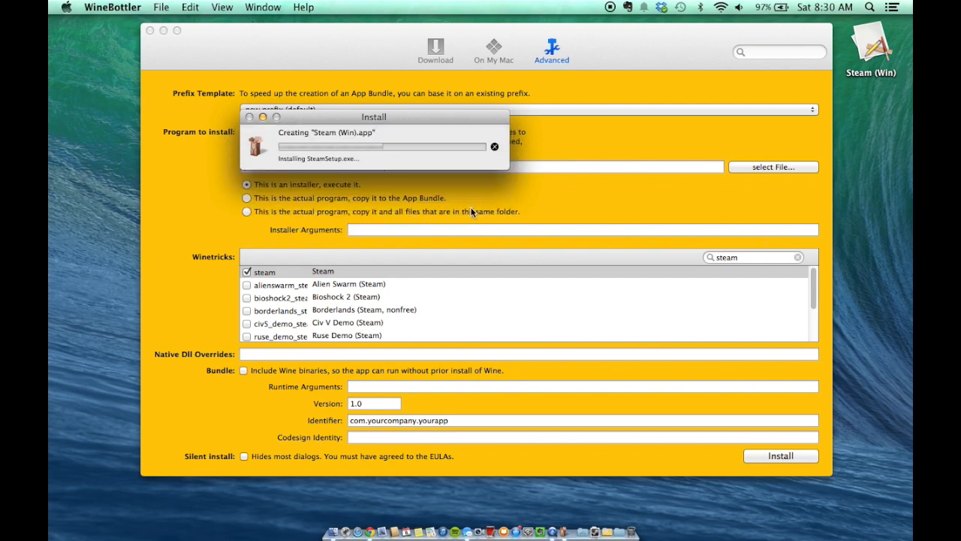
pyautogui.click(472, 193)
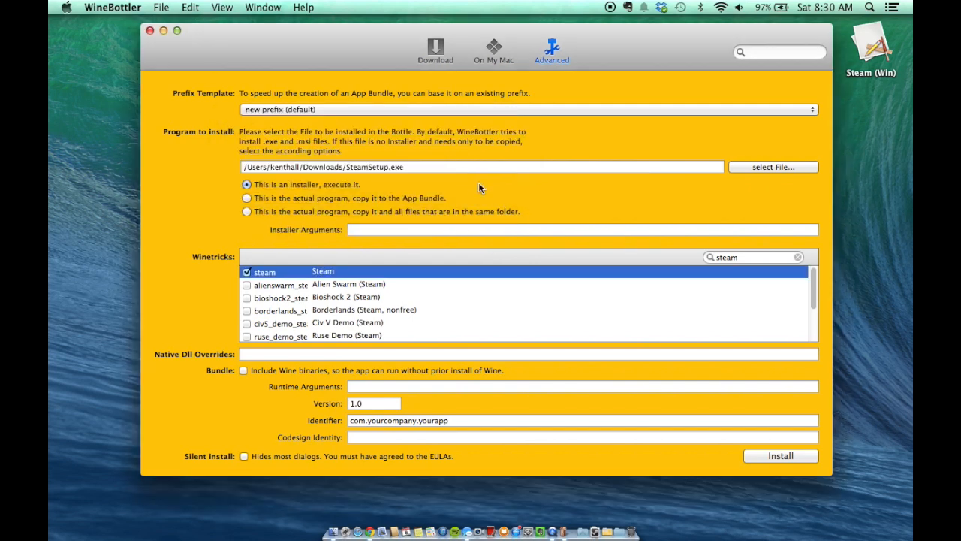
pyautogui.moveTo(496, 29); pyautogui.dragTo(447, 21)
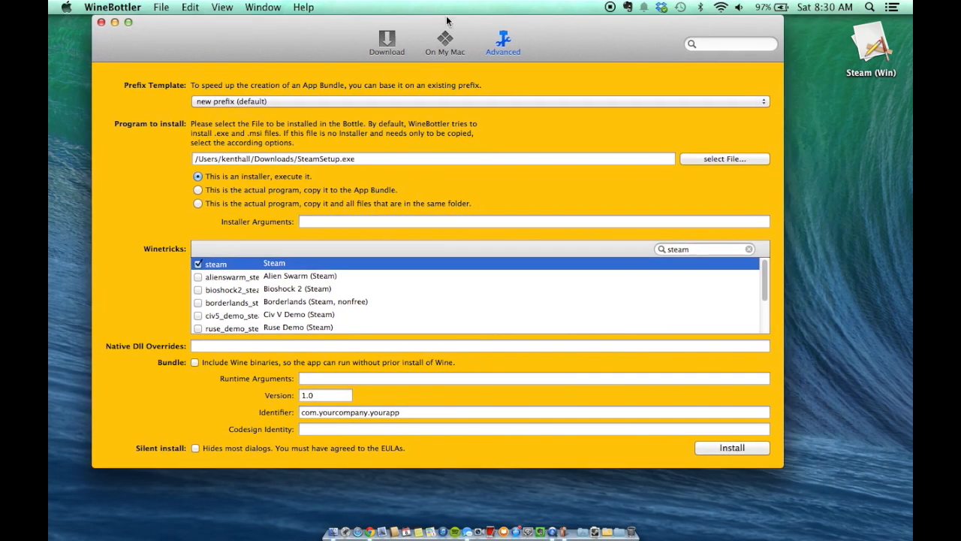
# Show the file information for the Steam (Win) app on the Desktop
pyautogui.click(890, 45)
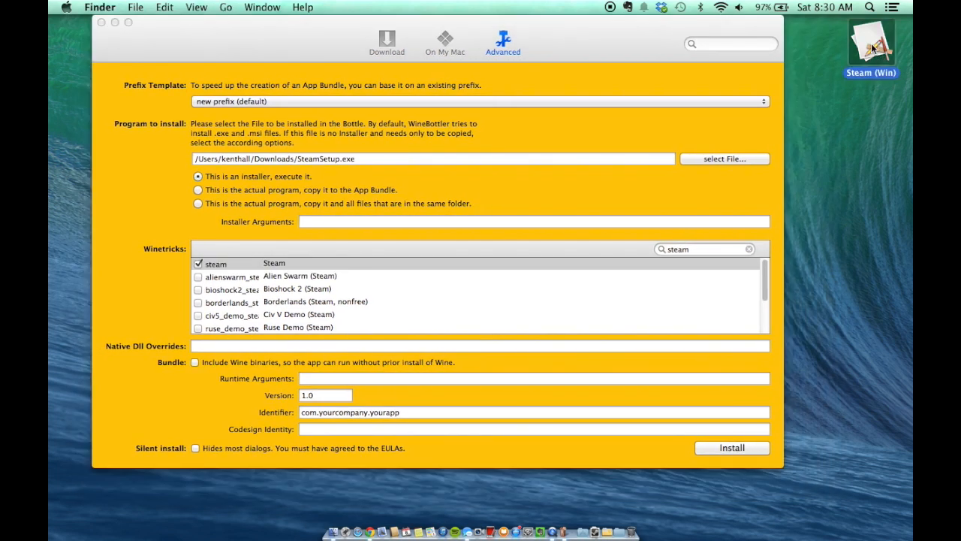
pyautogui.rightClick(874, 47)
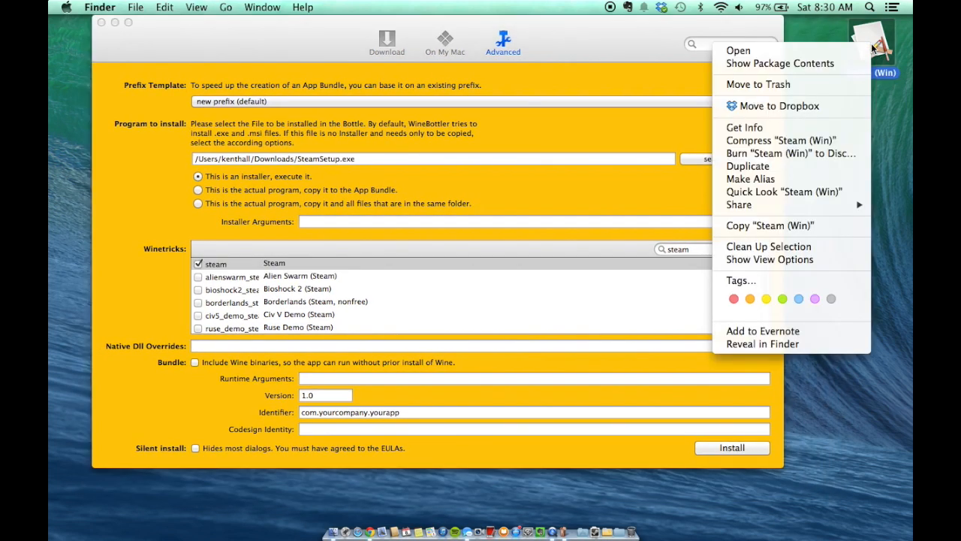
pyautogui.click(804, 129)
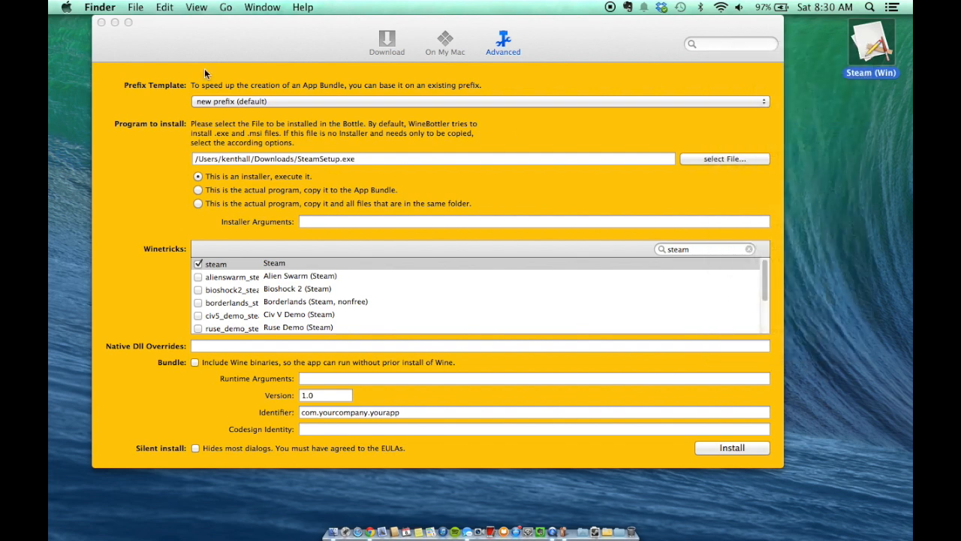
# Open steam.png from Downloads in Preview and place its window clear of the Steam (Win) information window
pyautogui.click(595, 523)
pyautogui.click(635, 431)
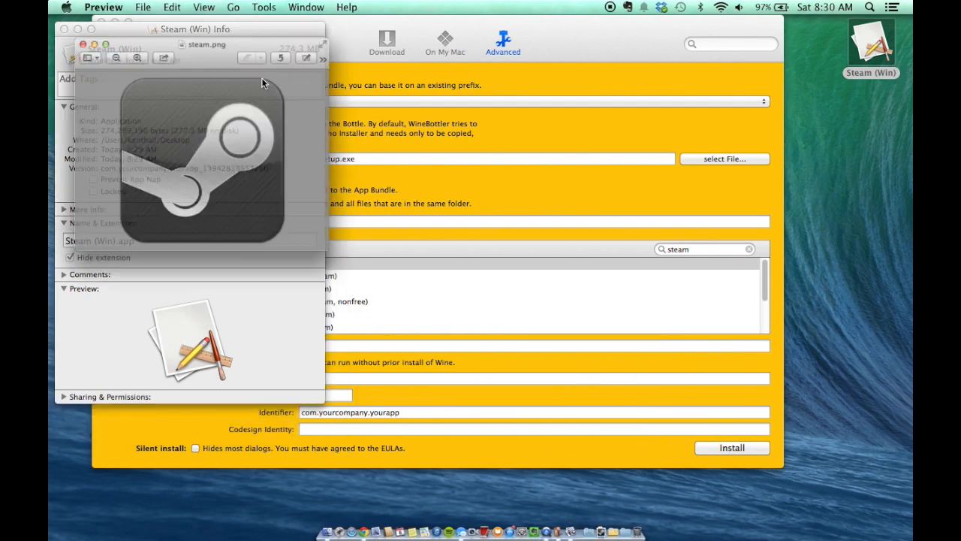
pyautogui.moveTo(254, 20); pyautogui.dragTo(775, 39)
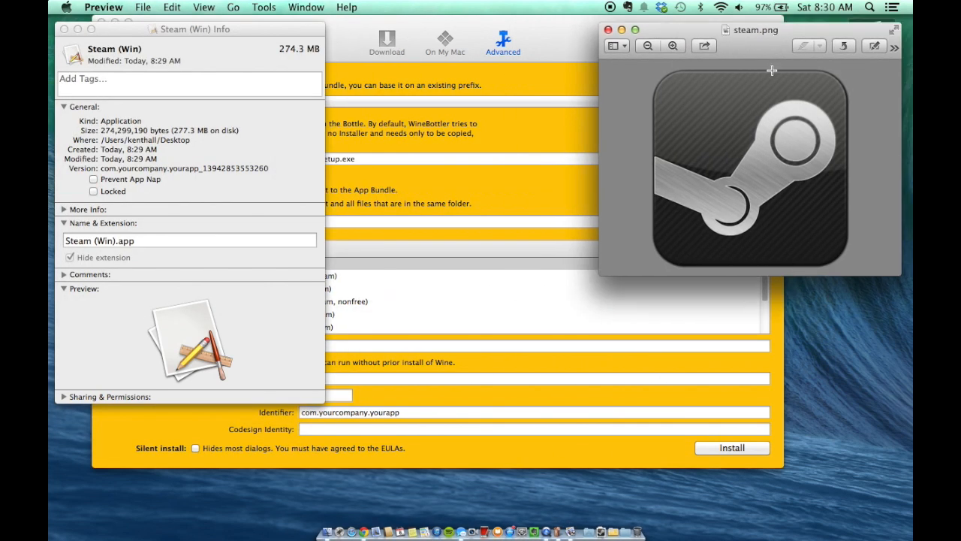
# Select the area around the whole Steam logo in steam.png and copy it
pyautogui.scroll(-5, 745, 256)
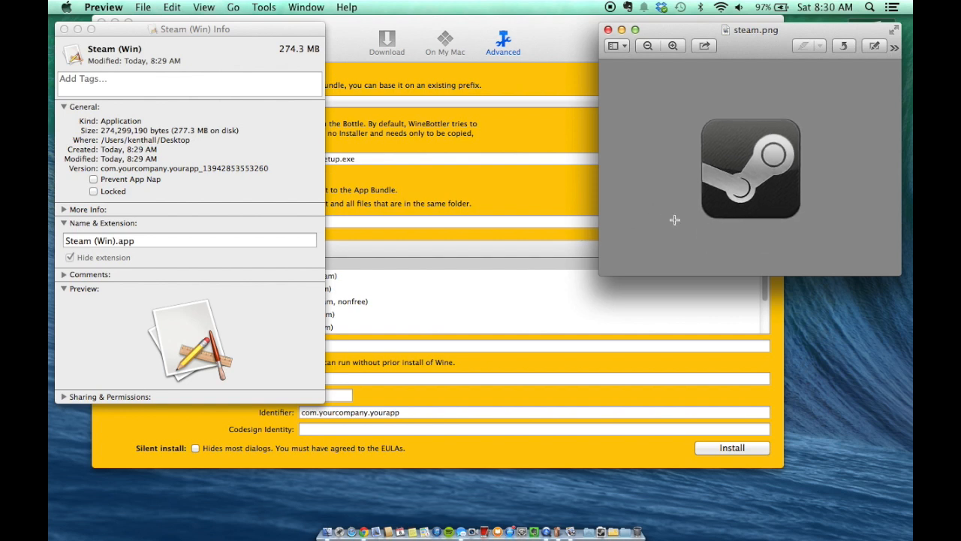
pyautogui.moveTo(805, 118); pyautogui.dragTo(858, 30)
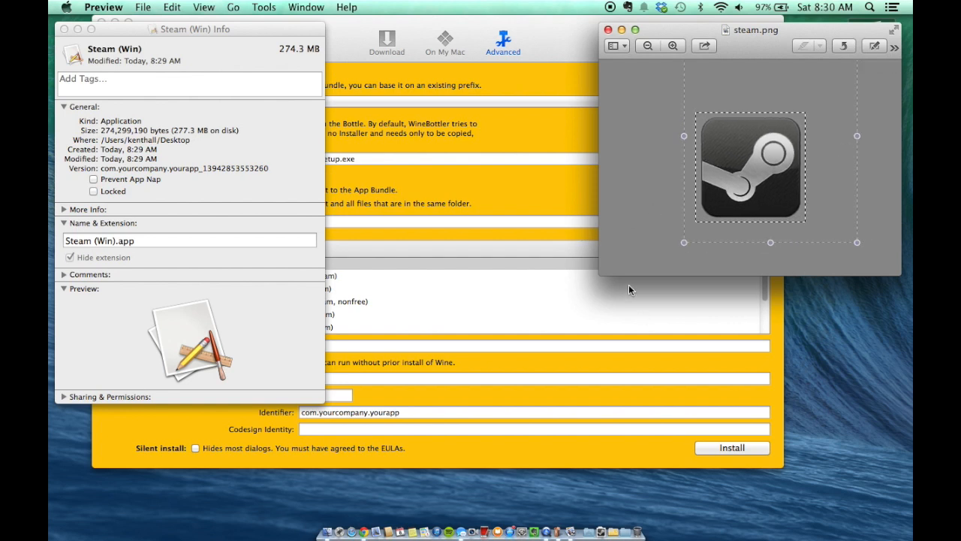
pyautogui.click(142, 8)
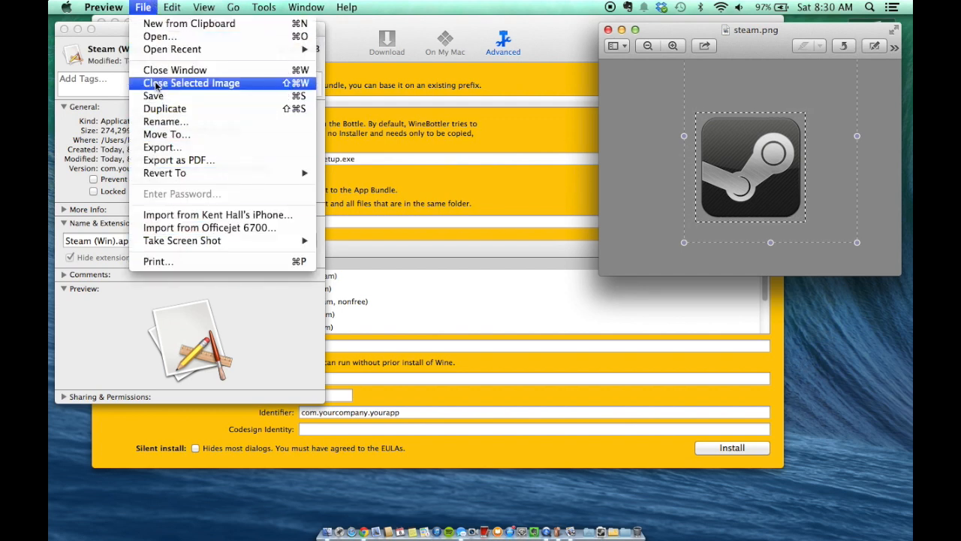
pyautogui.moveTo(177, 9)
pyautogui.click(188, 72)
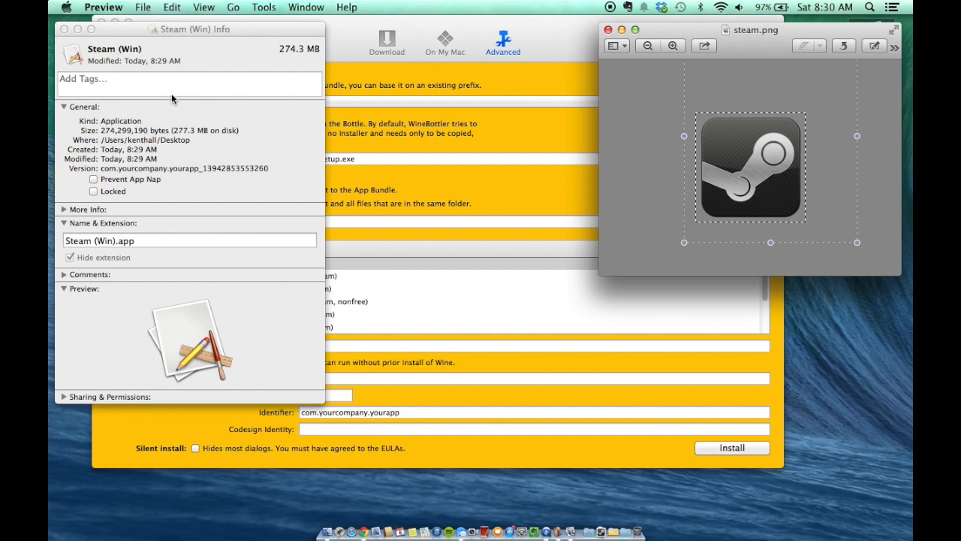
# Replace the Steam (Win) app's icon with the copied Steam logo in its information window
pyautogui.click(172, 29)
pyautogui.click(81, 54)
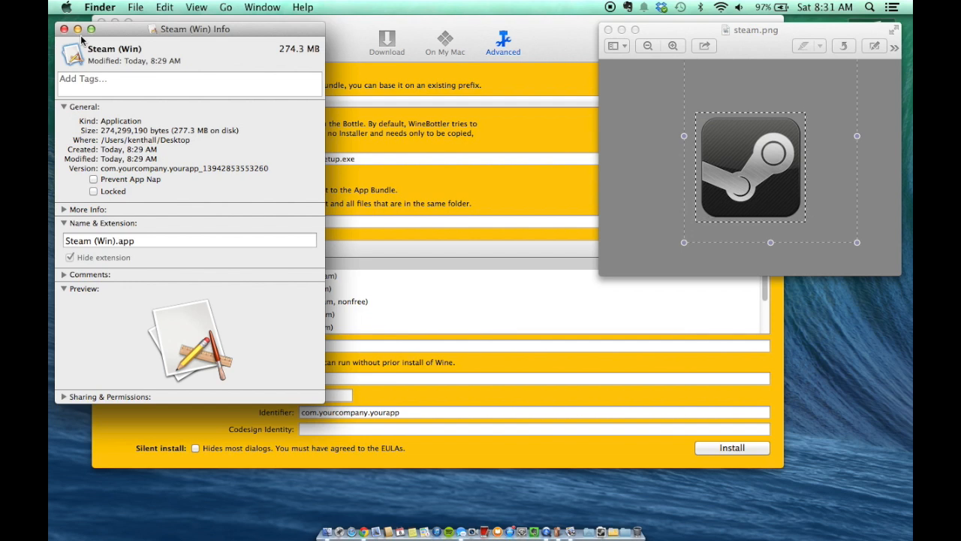
pyautogui.click(162, 8)
pyautogui.click(177, 82)
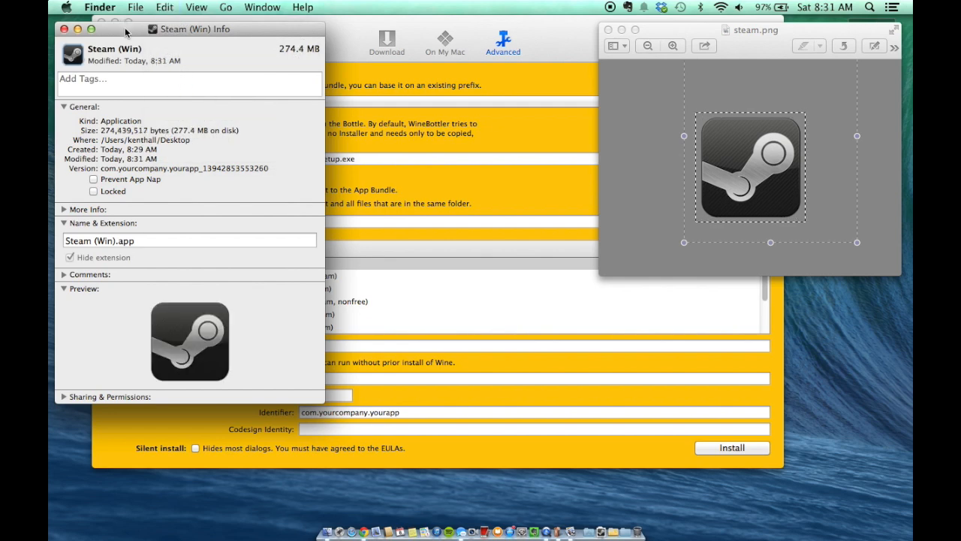
# Close the Steam (Win) information window and the steam.png image
pyautogui.moveTo(97, 33); pyautogui.dragTo(114, 36)
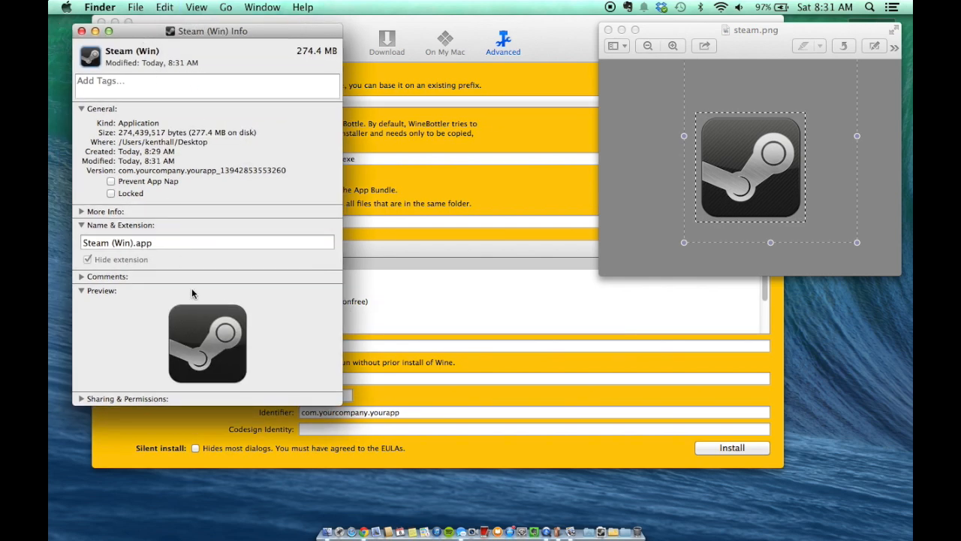
pyautogui.click(82, 30)
pyautogui.click(609, 29)
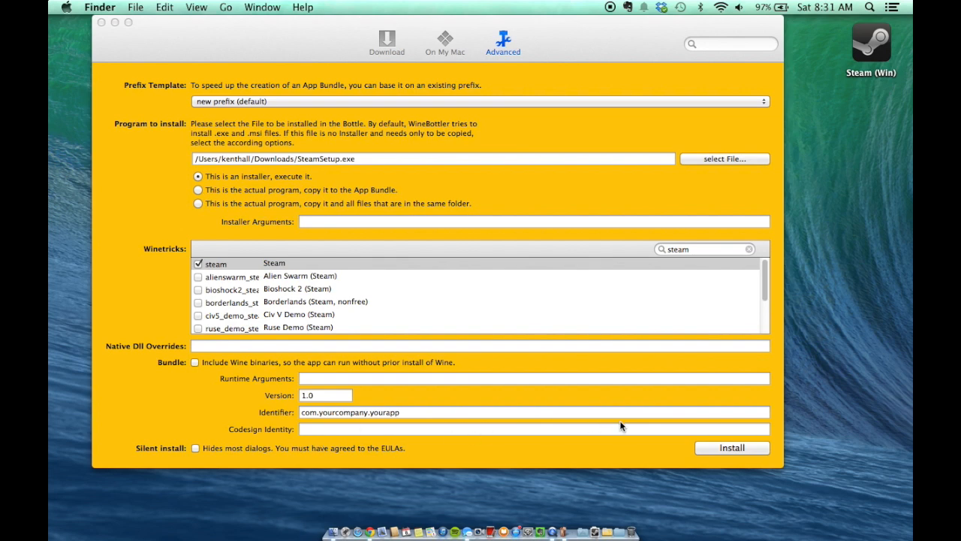
# Close the WineBottler window and launch Steam (Win) from the desktop
pyautogui.click(383, 45)
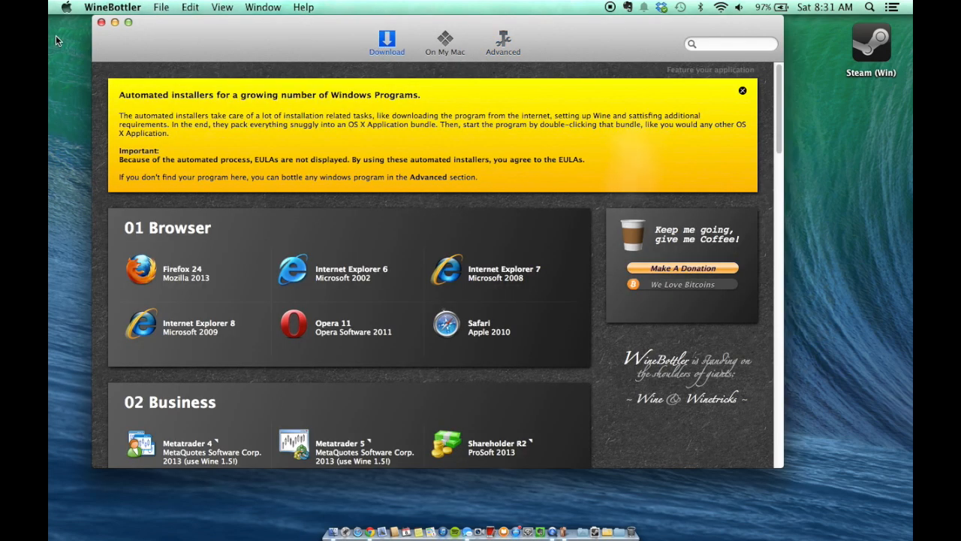
pyautogui.click(101, 23)
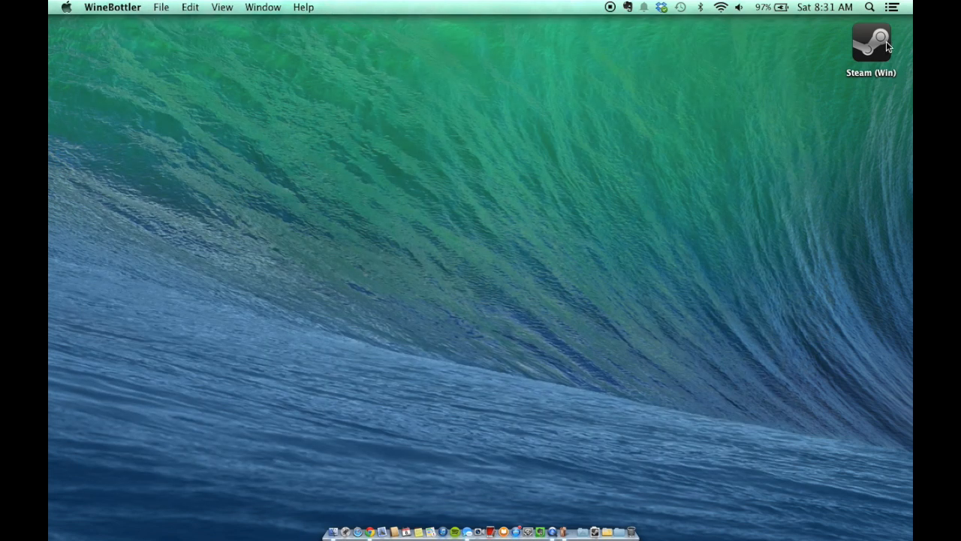
pyautogui.doubleClick(873, 43)
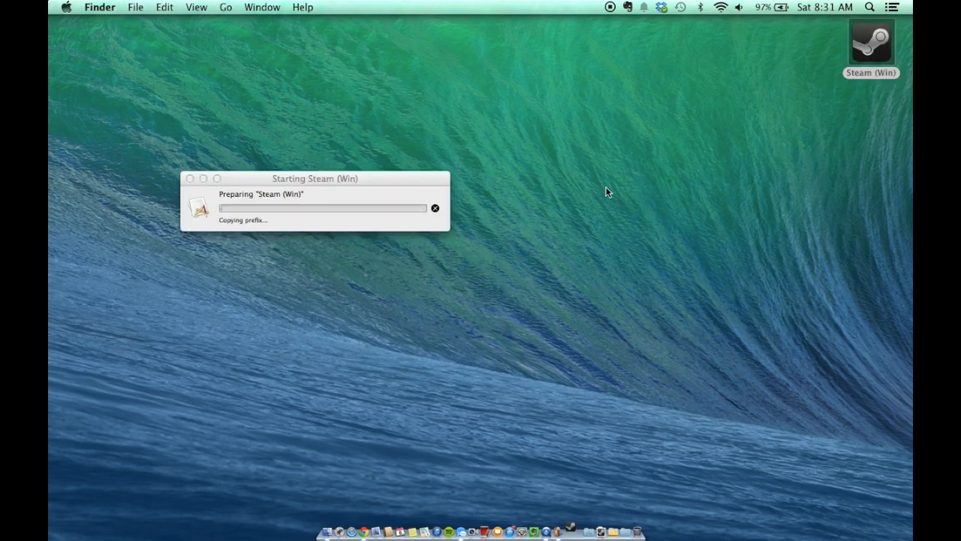
pyautogui.moveTo(298, 179); pyautogui.dragTo(319, 180)
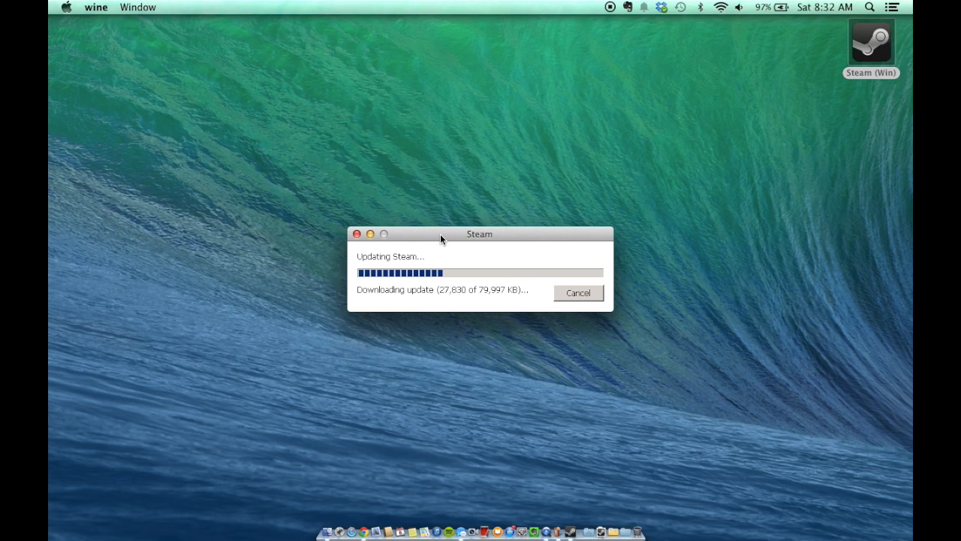
pyautogui.moveTo(440, 235); pyautogui.dragTo(385, 146)
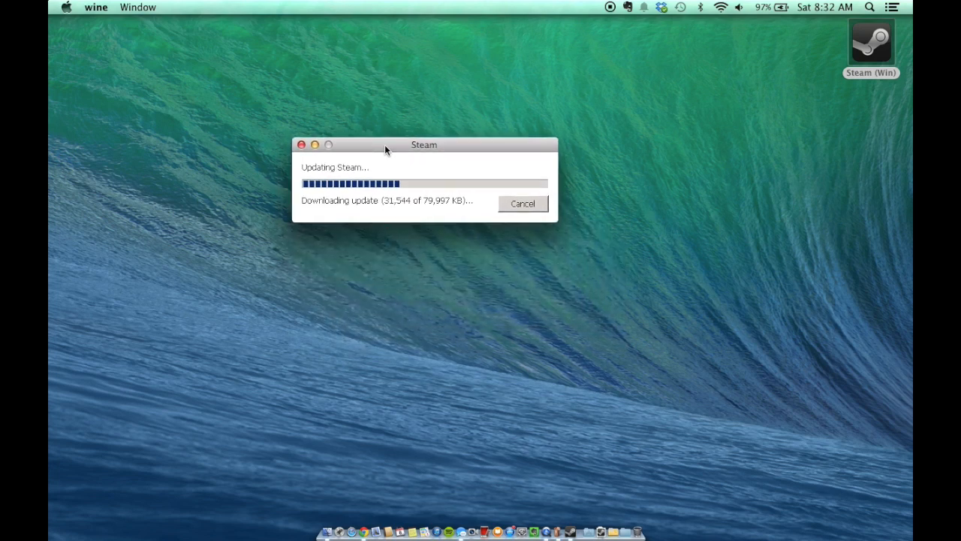
pyautogui.moveTo(384, 145); pyautogui.dragTo(536, 100)
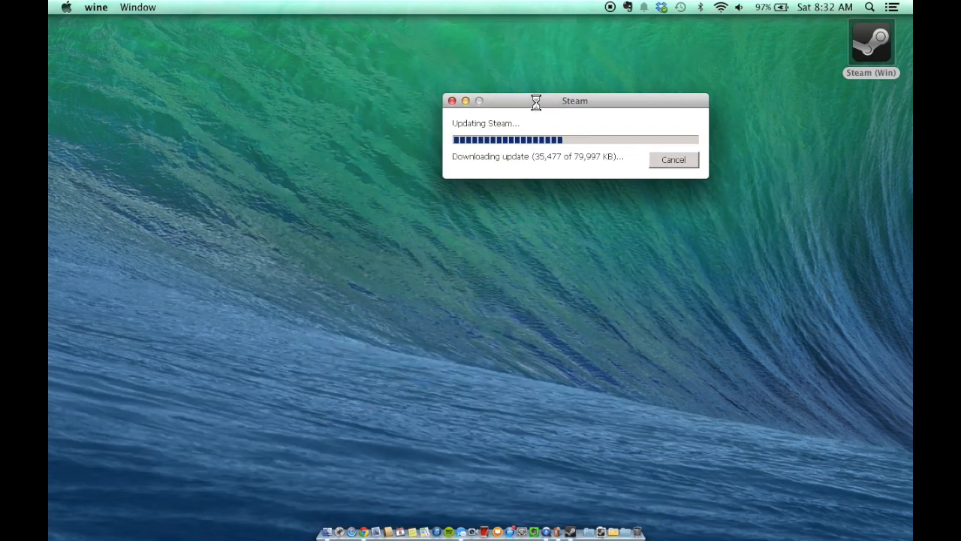
pyautogui.moveTo(600, 96); pyautogui.dragTo(439, 237)
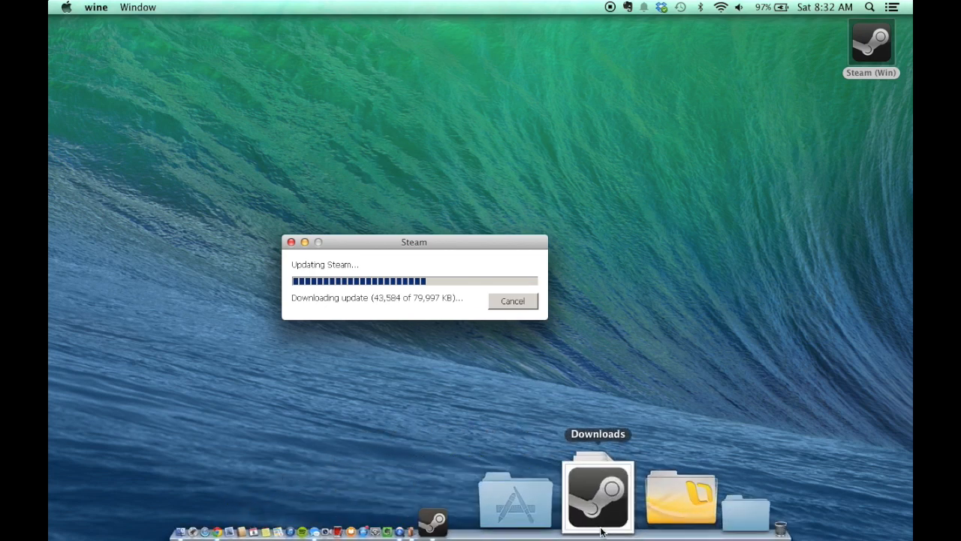
pyautogui.moveTo(471, 241); pyautogui.dragTo(523, 200)
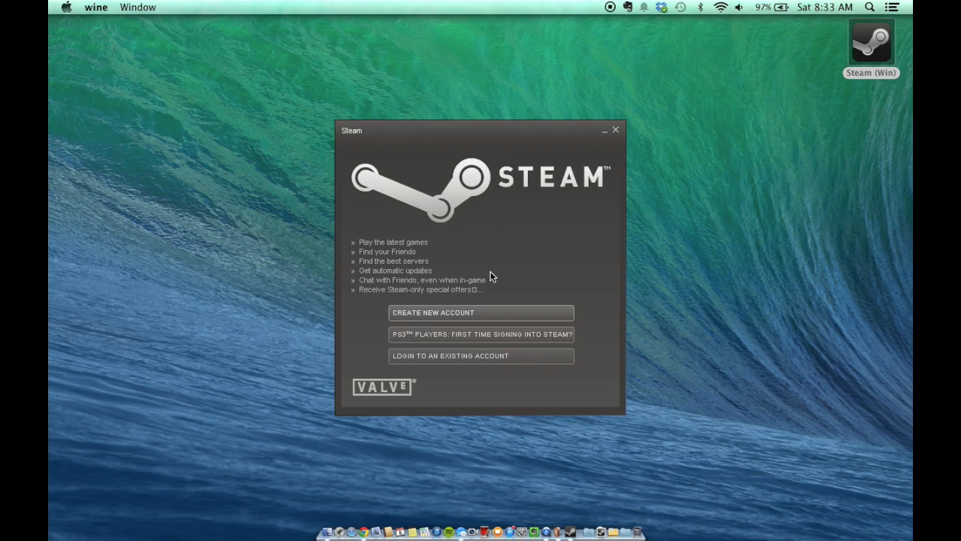
# Log in to an existing Steam account with the account name and password
pyautogui.click(468, 359)
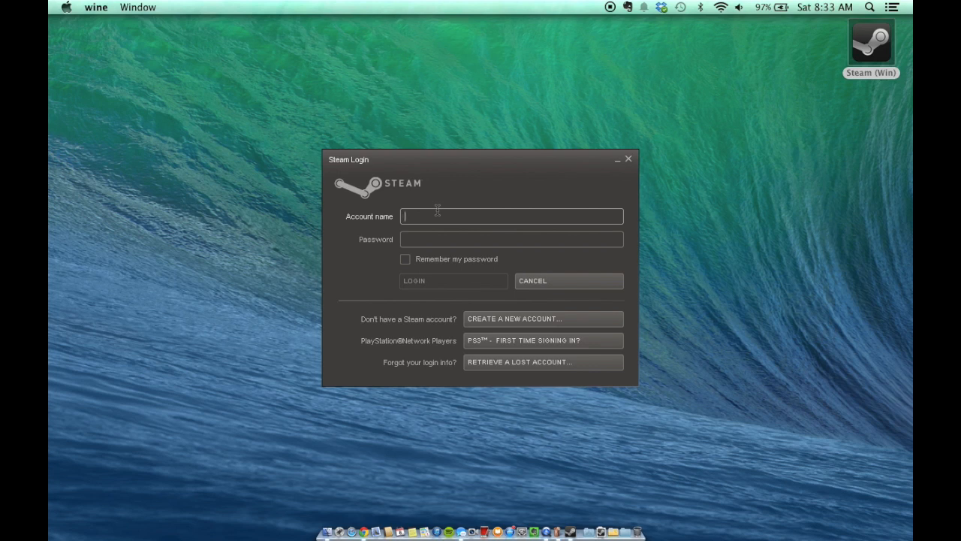
pyautogui.press('Tab')
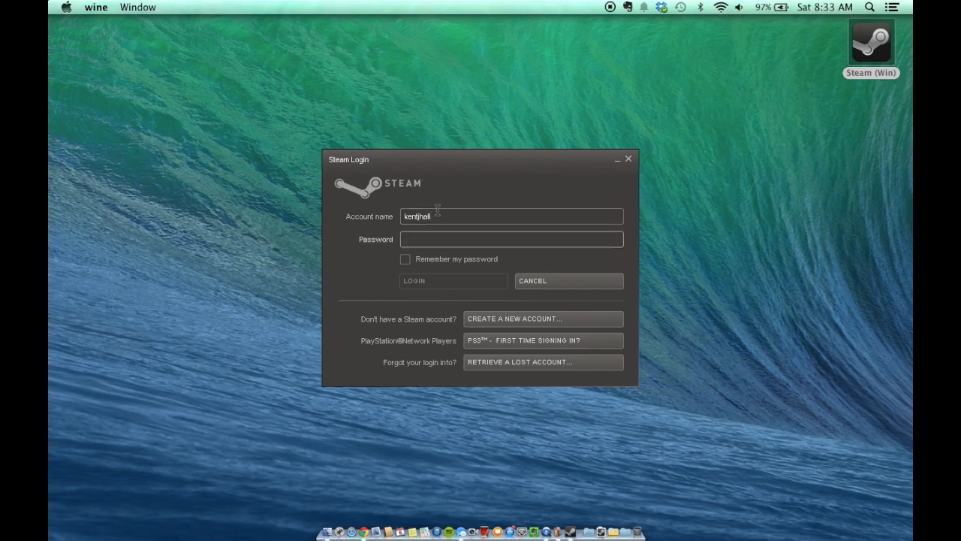
pyautogui.write('*************')
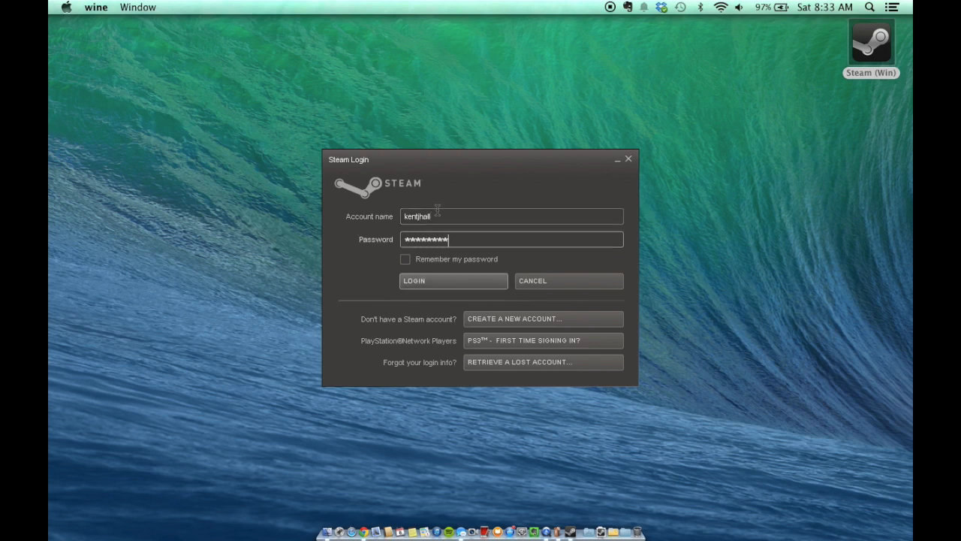
pyautogui.click(430, 283)
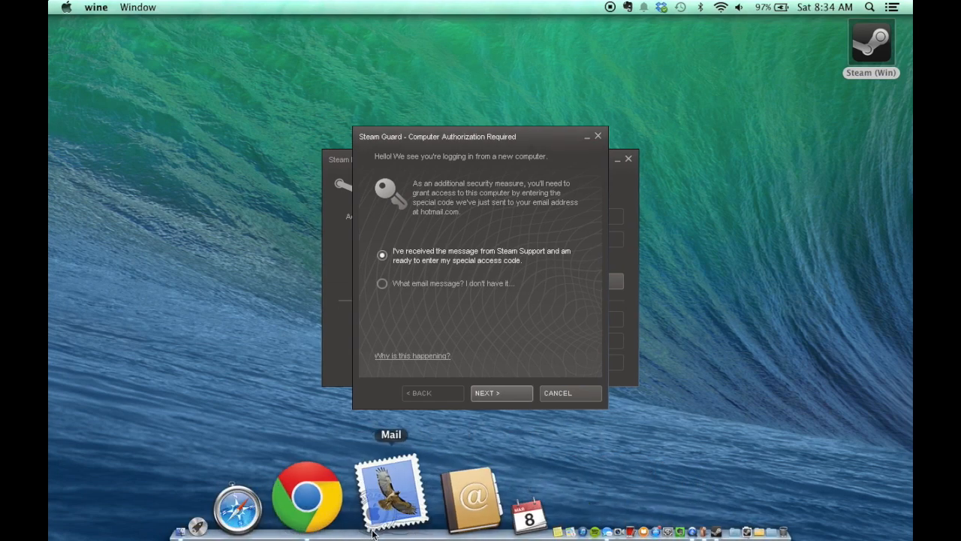
# Open Mail for the Steam Guard message, enter the special access code in Steam Guard and finish authorizing this computer
pyautogui.click(374, 530)
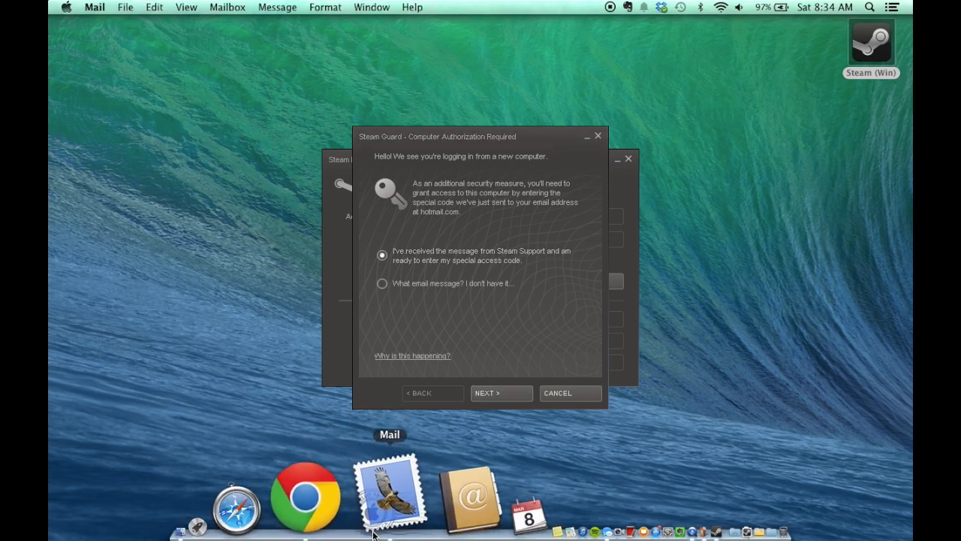
pyautogui.click(526, 369)
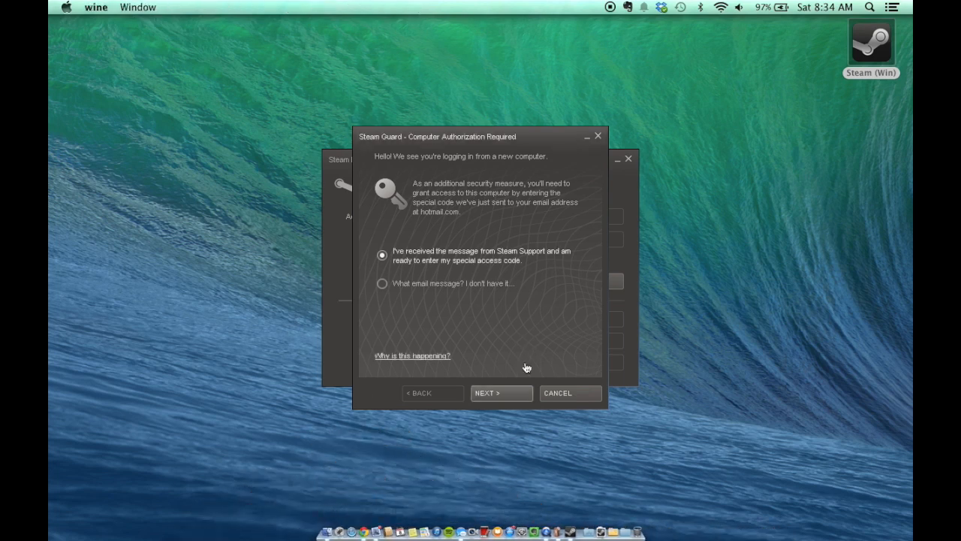
pyautogui.click(492, 391)
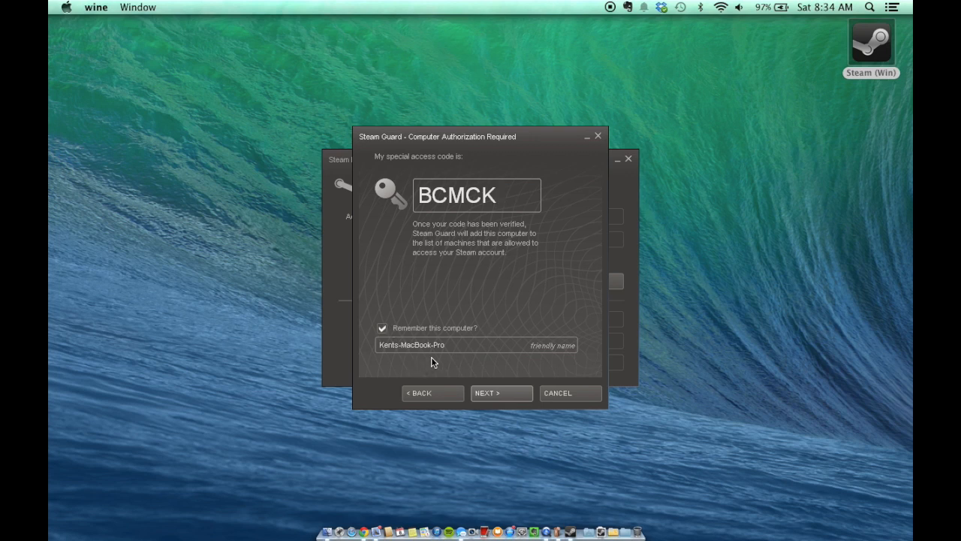
pyautogui.click(492, 395)
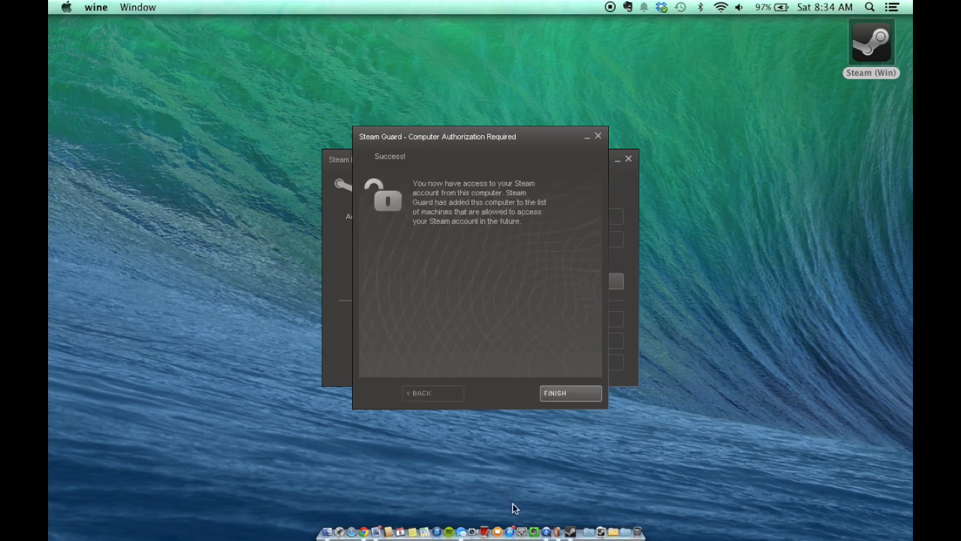
pyautogui.click(579, 395)
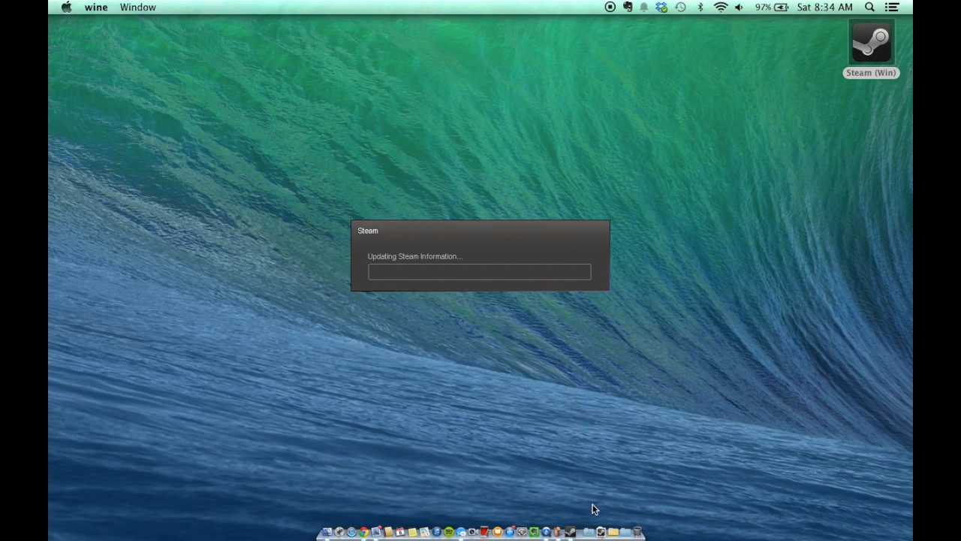
# Reposition the Steam window and show all games in the library
pyautogui.moveTo(436, 237); pyautogui.dragTo(457, 229)
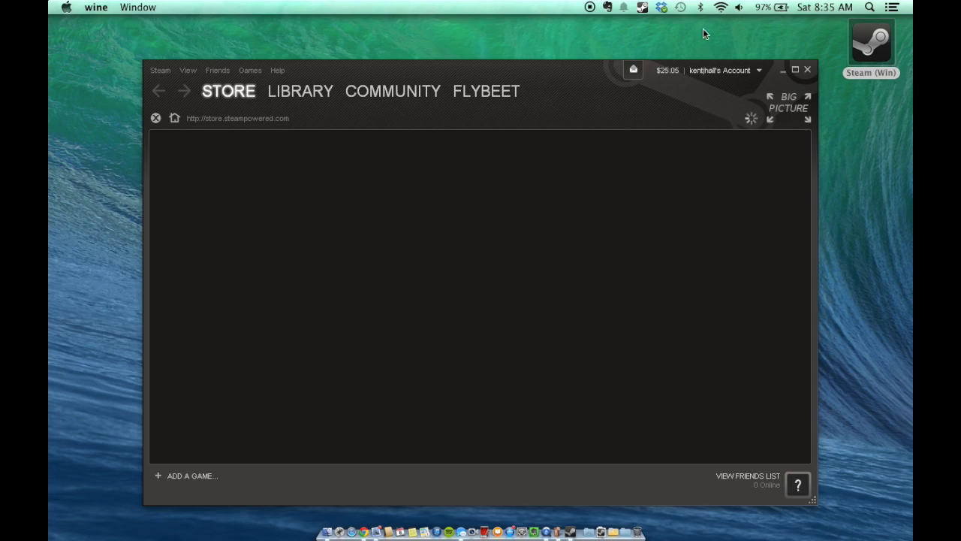
pyautogui.moveTo(570, 69); pyautogui.dragTo(579, 62)
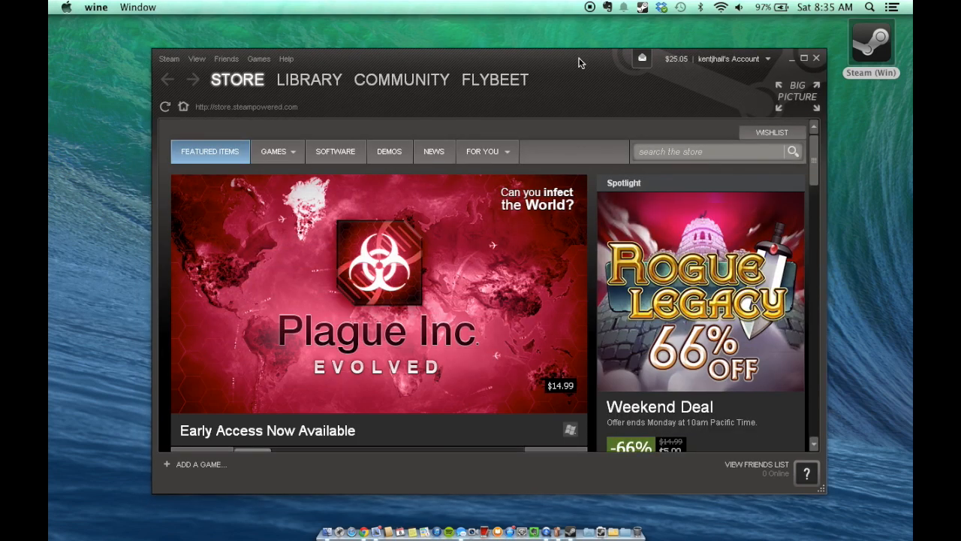
pyautogui.moveTo(328, 85)
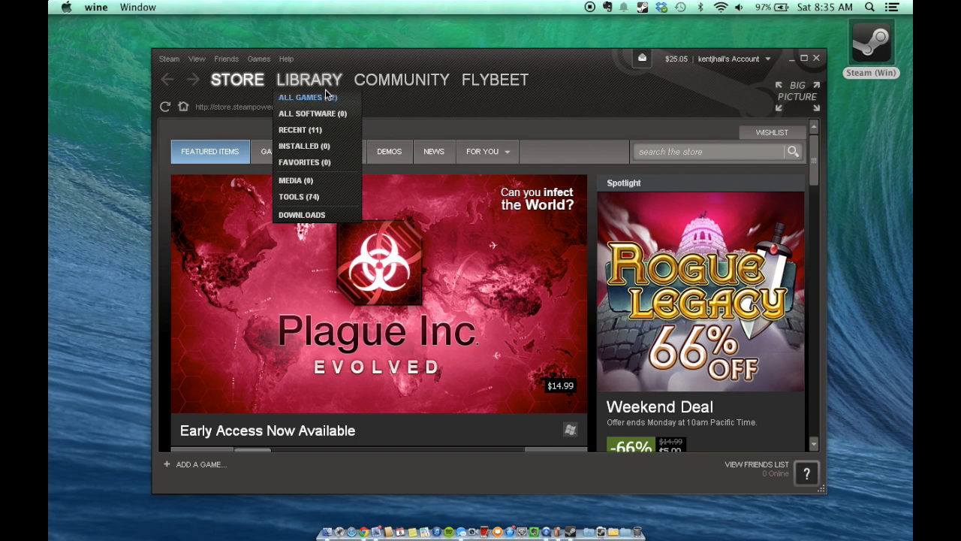
pyautogui.click(325, 89)
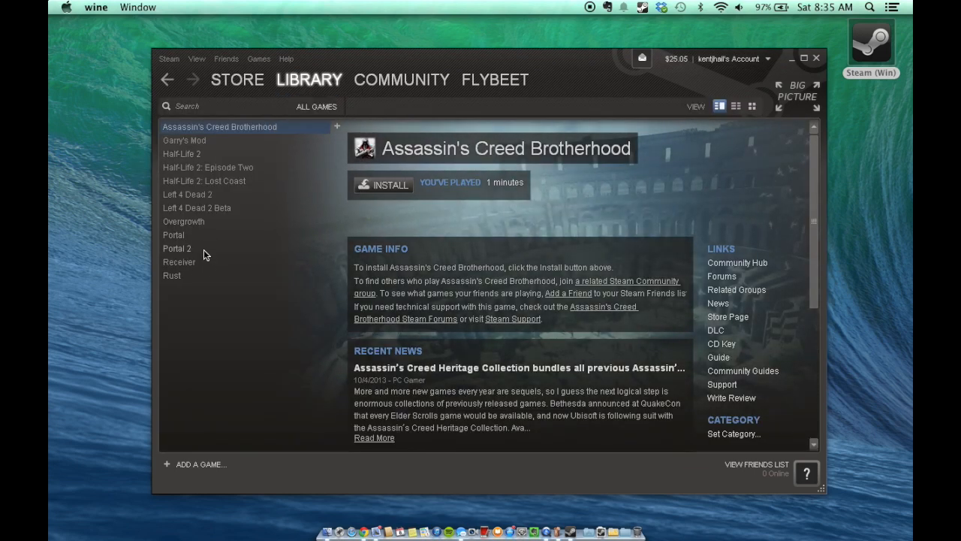
# Search the Steam store for "loadout" and open the Loadout game from the results
pyautogui.click(238, 80)
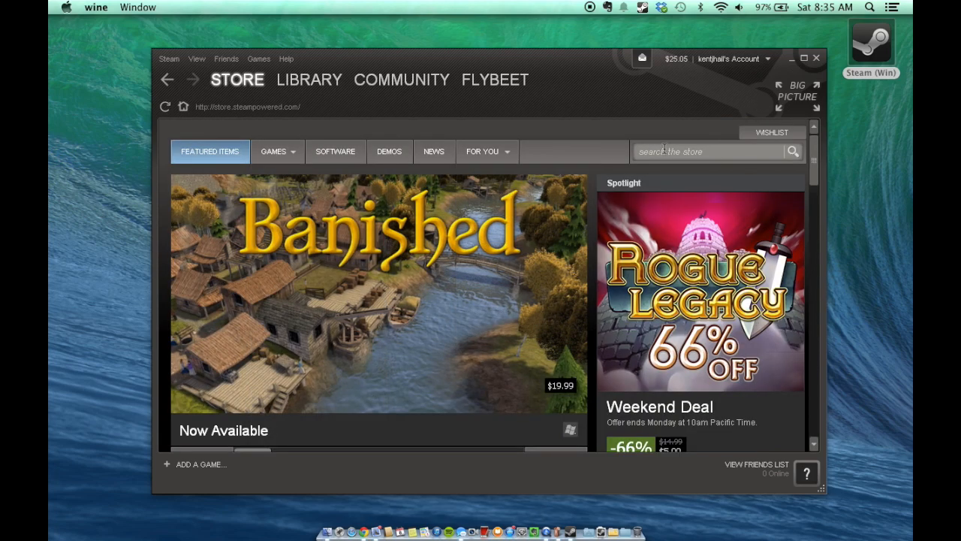
pyautogui.click(664, 150)
pyautogui.write('loadout')
pyautogui.press('Return')
pyautogui.click(297, 319)
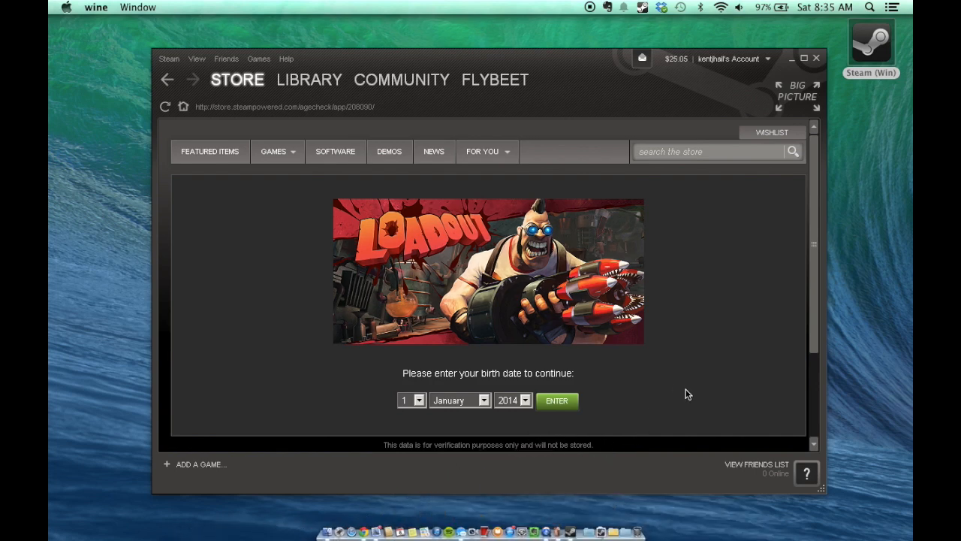
# Pass Loadout's age check by choosing a birth year and submitting the birth date
pyautogui.click(525, 401)
pyautogui.scroll(18, 518, 444)
pyautogui.click(516, 440)
pyautogui.click(551, 403)
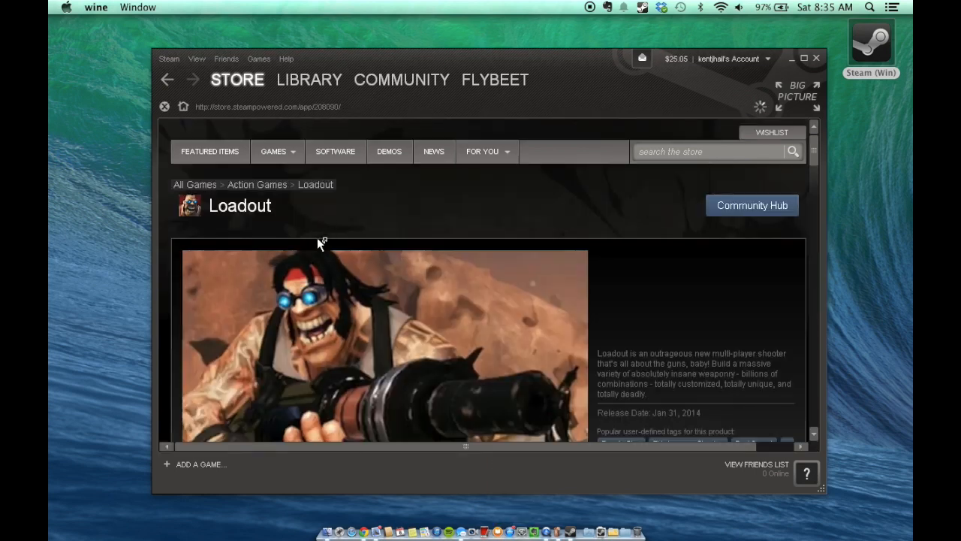
# Examine the Loadout store page down to its Play Loadout section and close the Steam window
pyautogui.moveTo(275, 151)
pyautogui.scroll(-5, 492, 295)
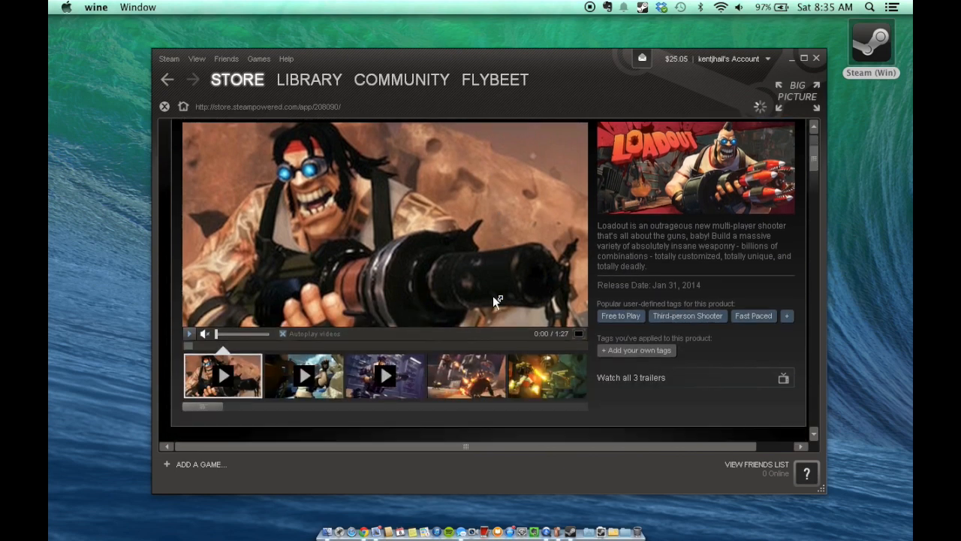
pyautogui.scroll(4, 493, 295)
pyautogui.scroll(1, 495, 300)
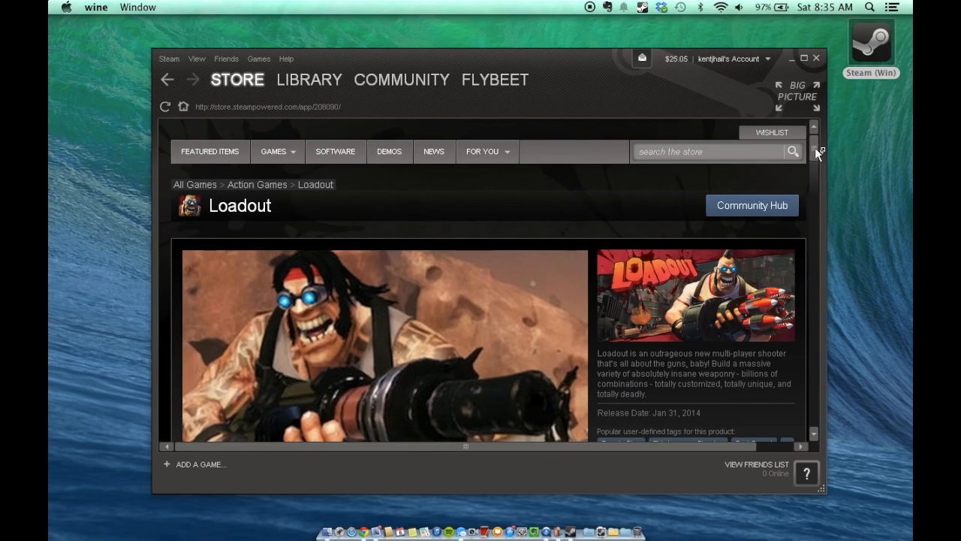
pyautogui.moveTo(816, 151); pyautogui.dragTo(818, 195)
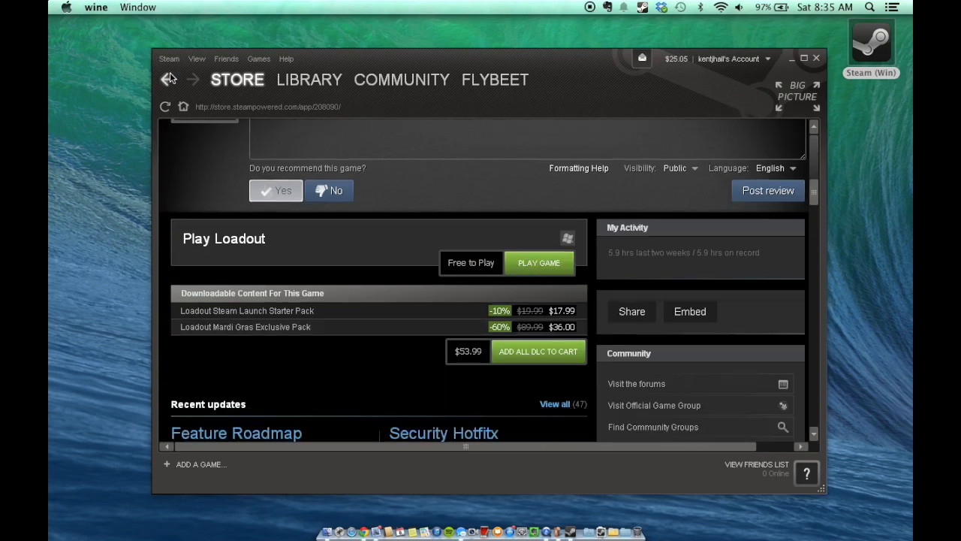
pyautogui.click(817, 57)
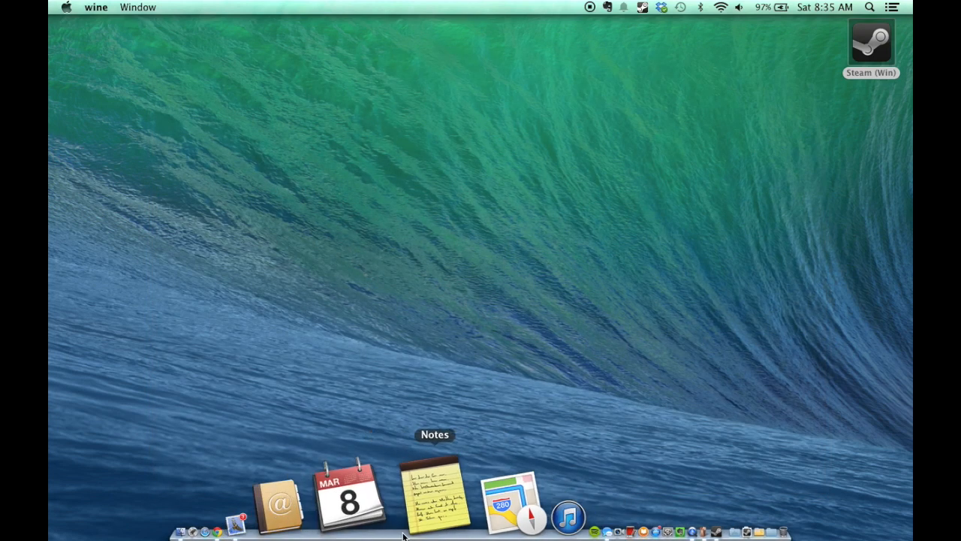
# Look in Launchpad's Games folder for Steam (Win) and return to the desktop
pyautogui.click(338, 515)
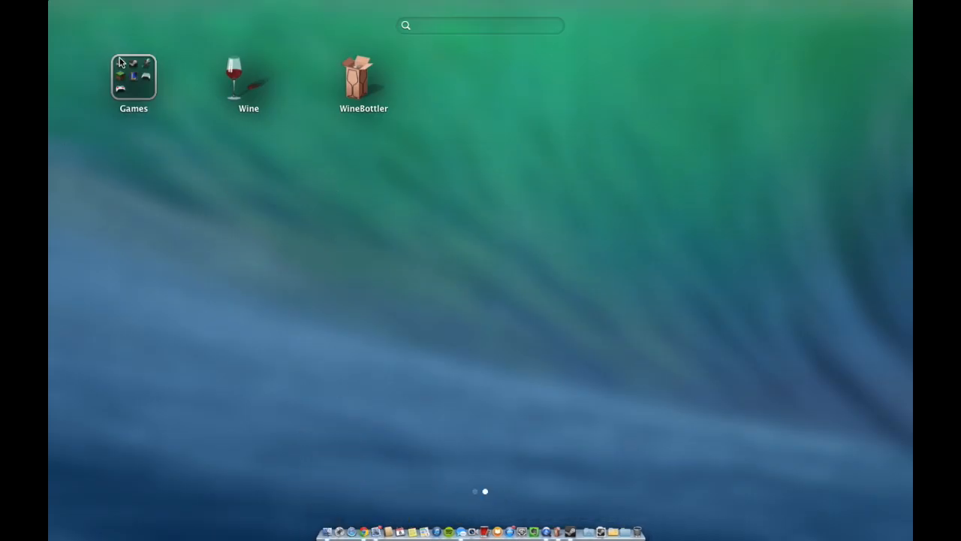
pyautogui.click(124, 60)
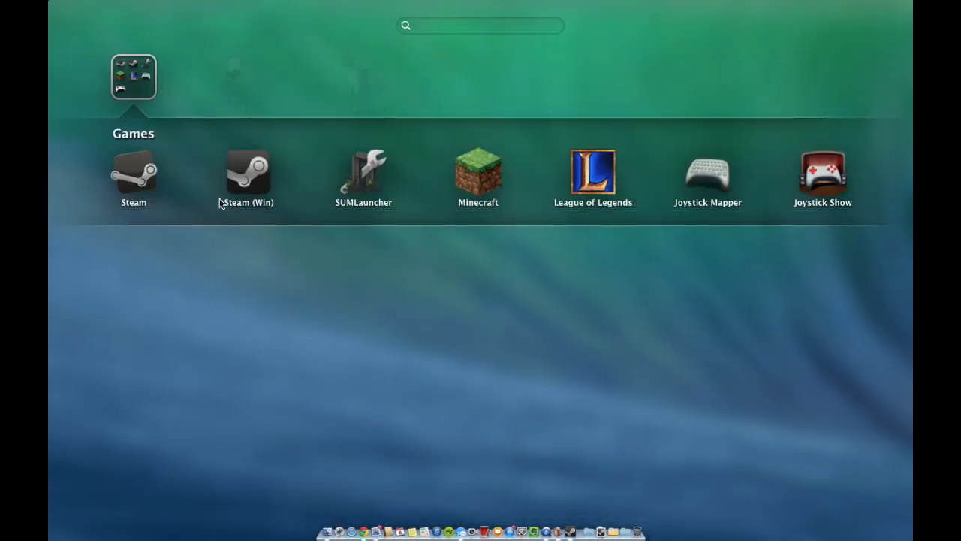
pyautogui.click(347, 353)
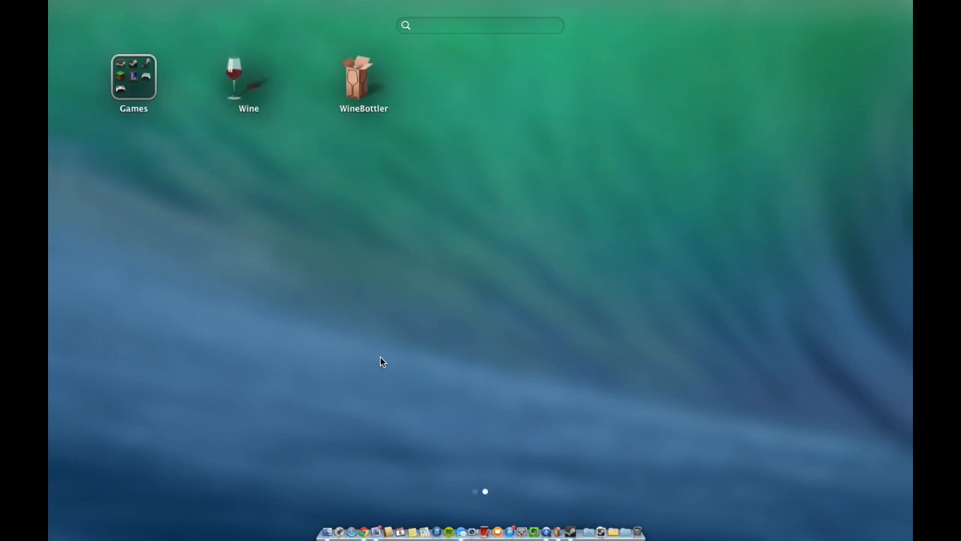
pyautogui.click(381, 359)
# Discard the desktop copy of Steam (Win) in the Trash
pyautogui.moveTo(874, 45); pyautogui.dragTo(633, 488)
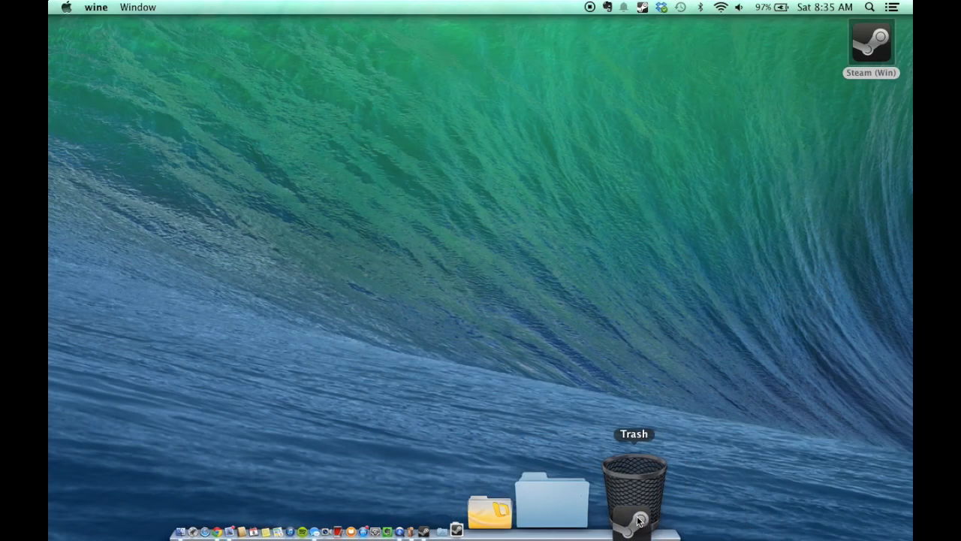
pyautogui.rightClick(633, 488)
pyautogui.click(632, 428)
pyautogui.press('Return')
# Launch Steam (Win) from Launchpad's Games folder and open its game library
pyautogui.press('F4')
pyautogui.click(152, 80)
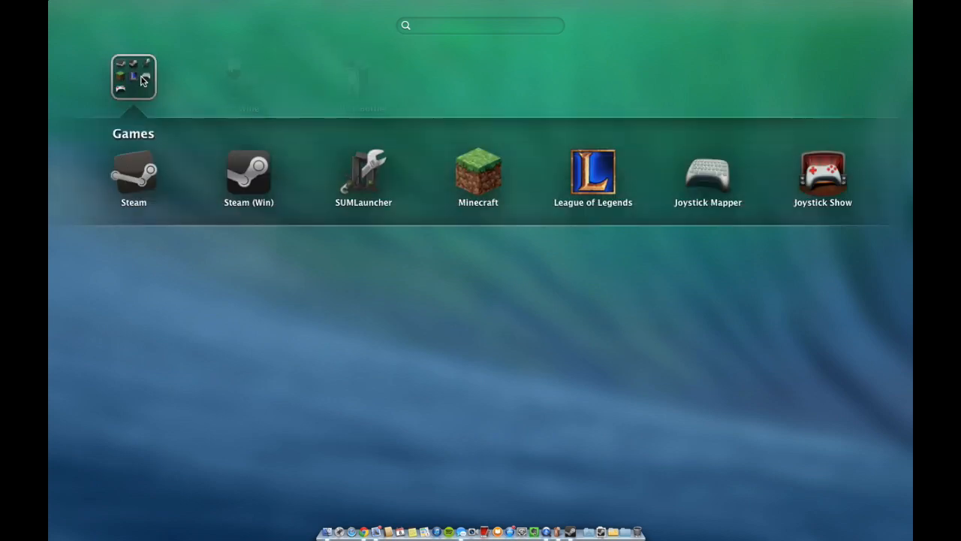
pyautogui.click(264, 173)
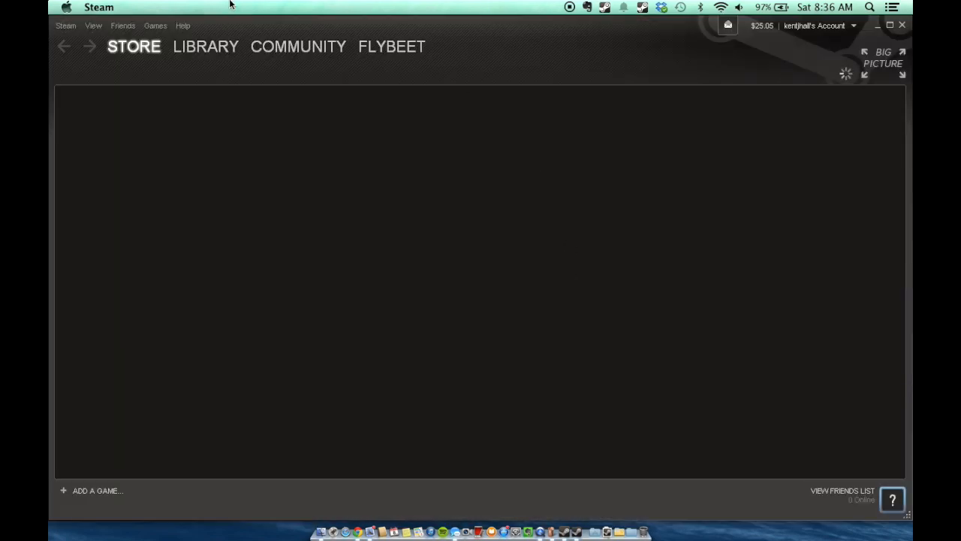
pyautogui.click(207, 48)
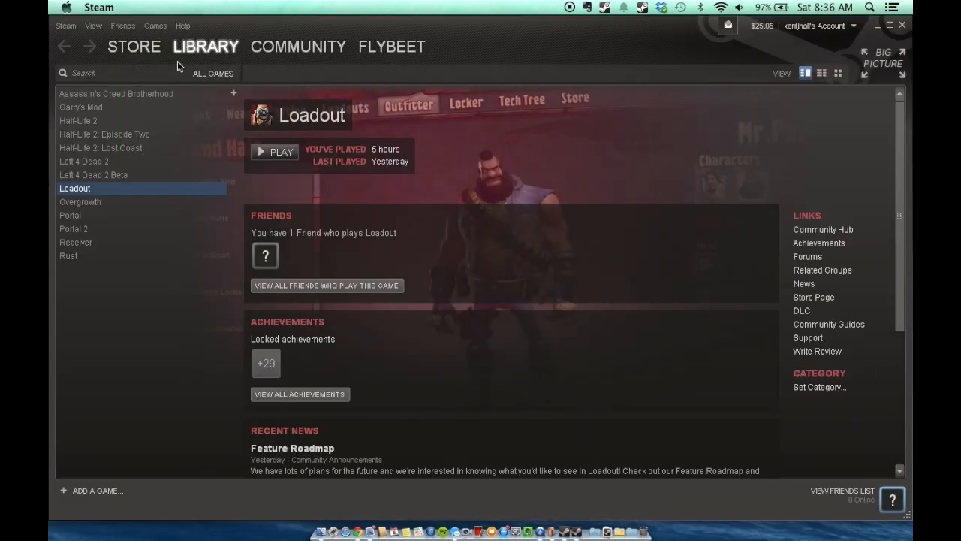
# Open Loadout's launch options from its properties, accept -DX11:0 as the launch option and close the properties
pyautogui.rightClick(89, 188)
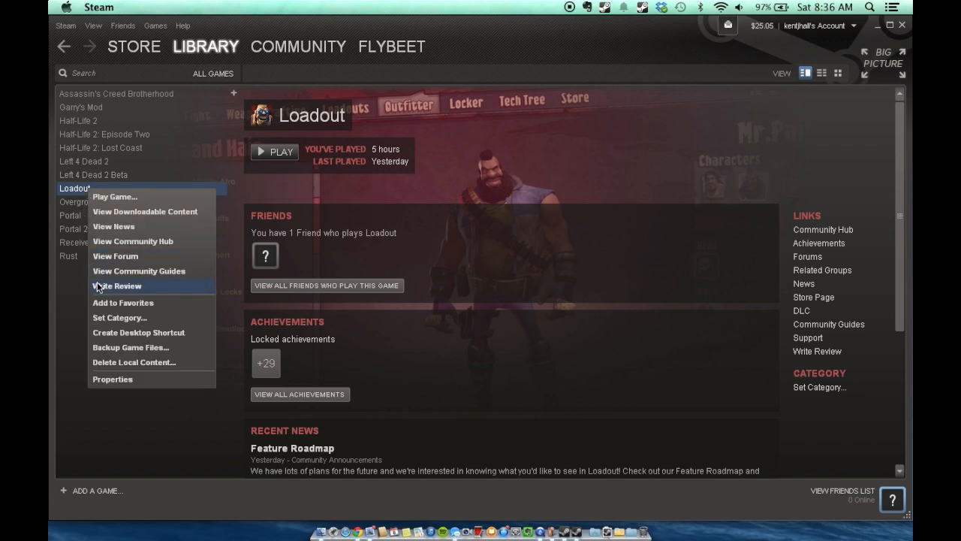
pyautogui.click(106, 379)
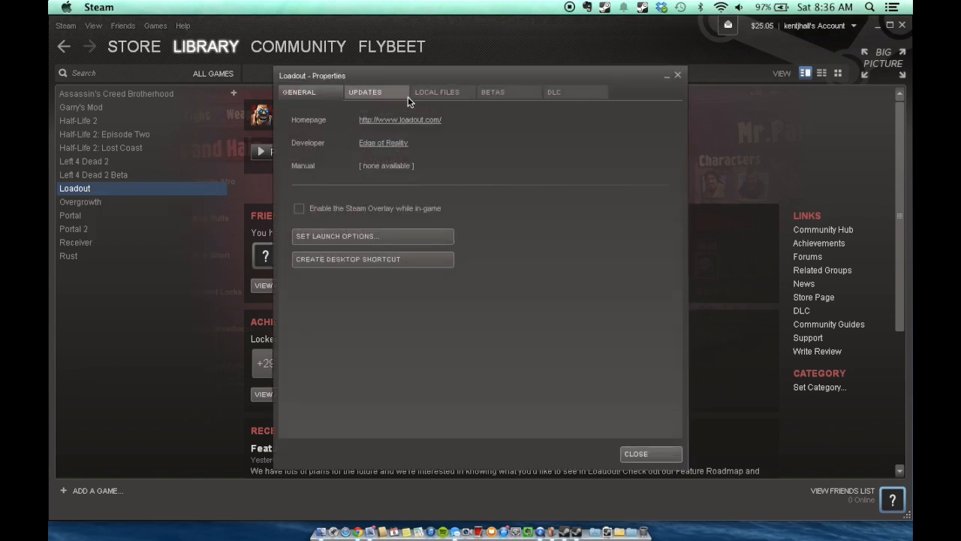
pyautogui.click(365, 236)
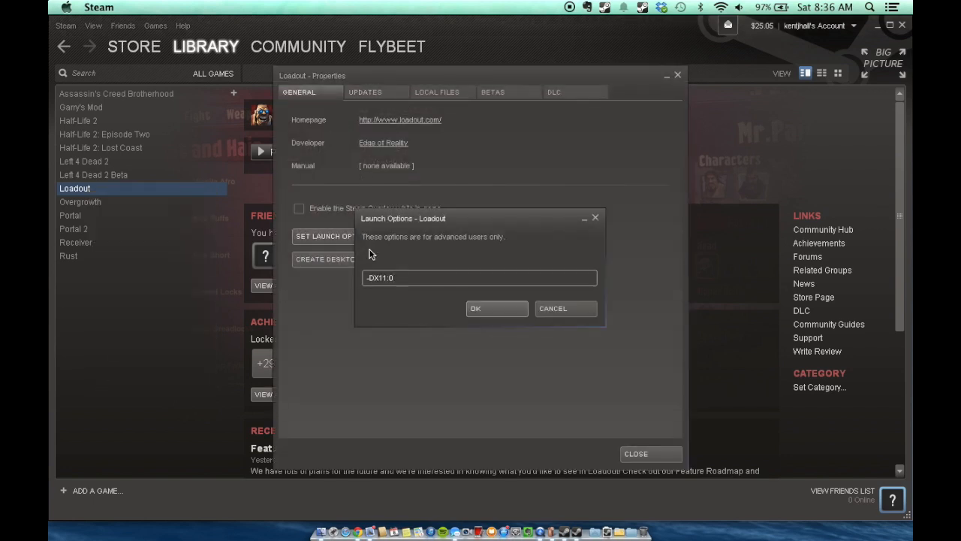
pyautogui.moveTo(413, 277); pyautogui.dragTo(351, 278)
pyautogui.click(498, 308)
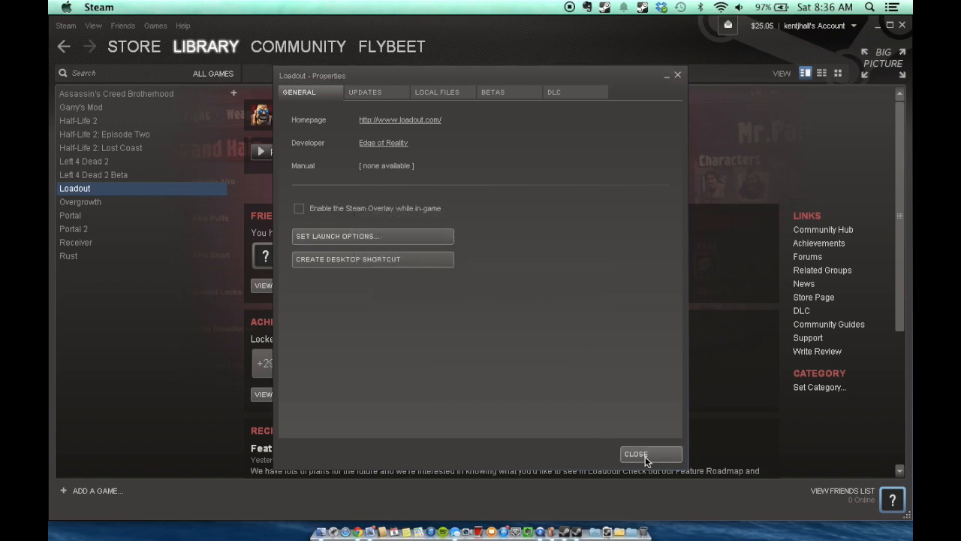
pyautogui.click(644, 454)
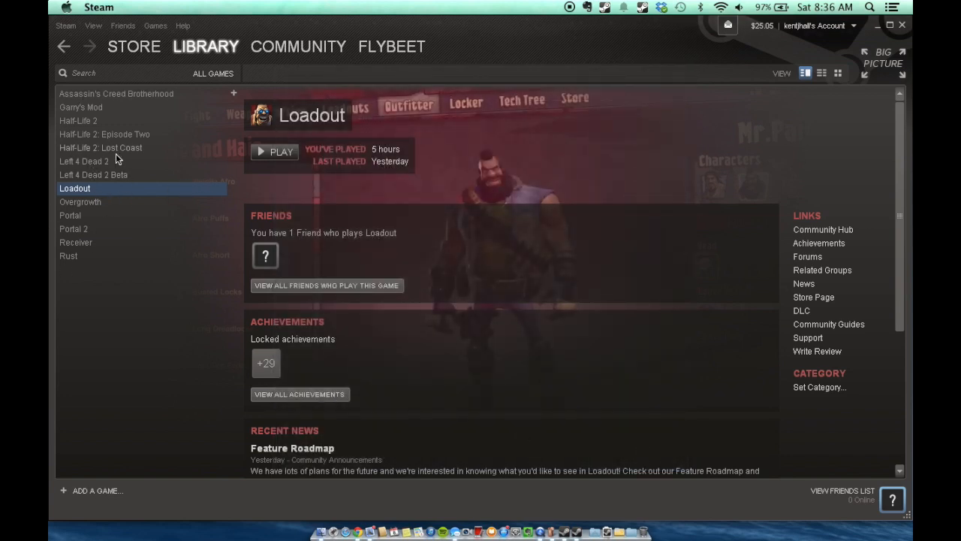
# Launch Loadout from the library to its main menu and exit the game back to Steam
pyautogui.click(274, 152)
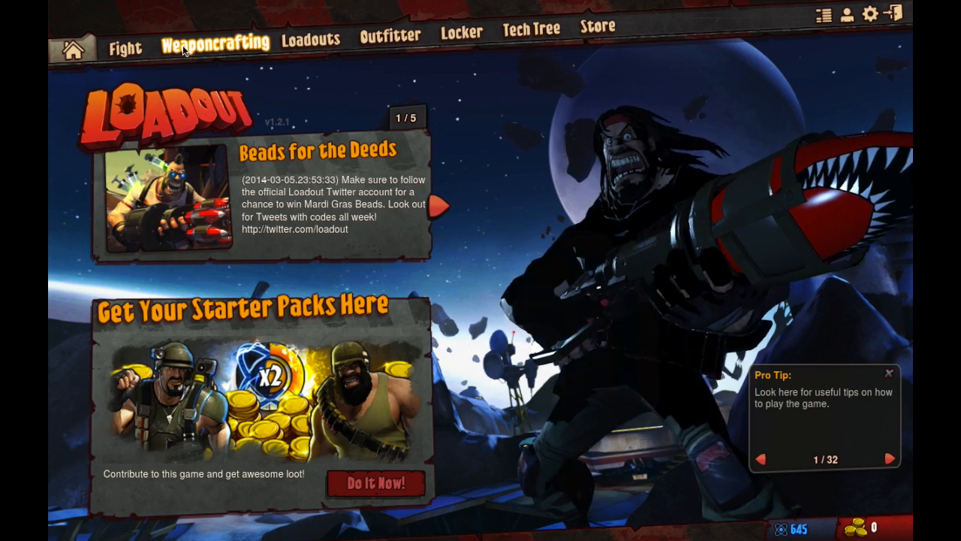
pyautogui.click(894, 13)
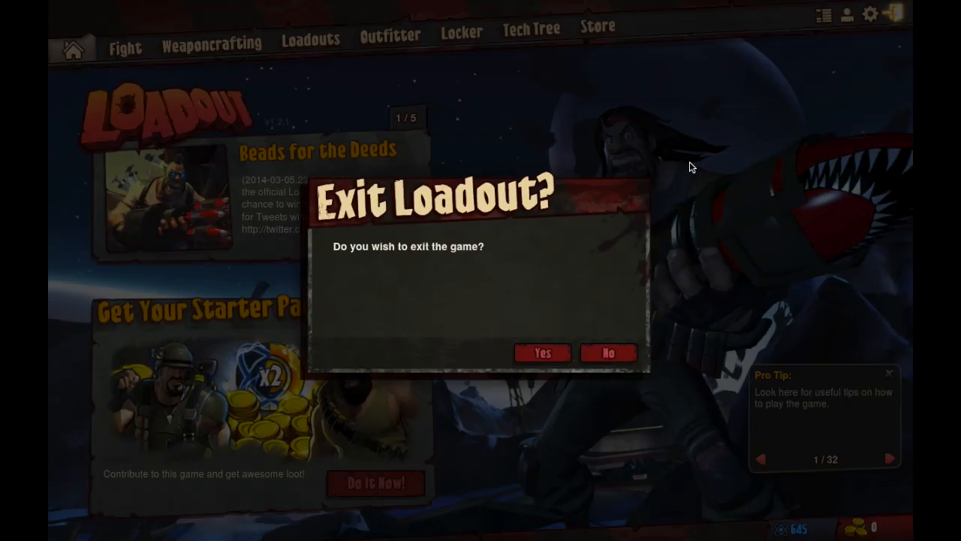
pyautogui.click(542, 353)
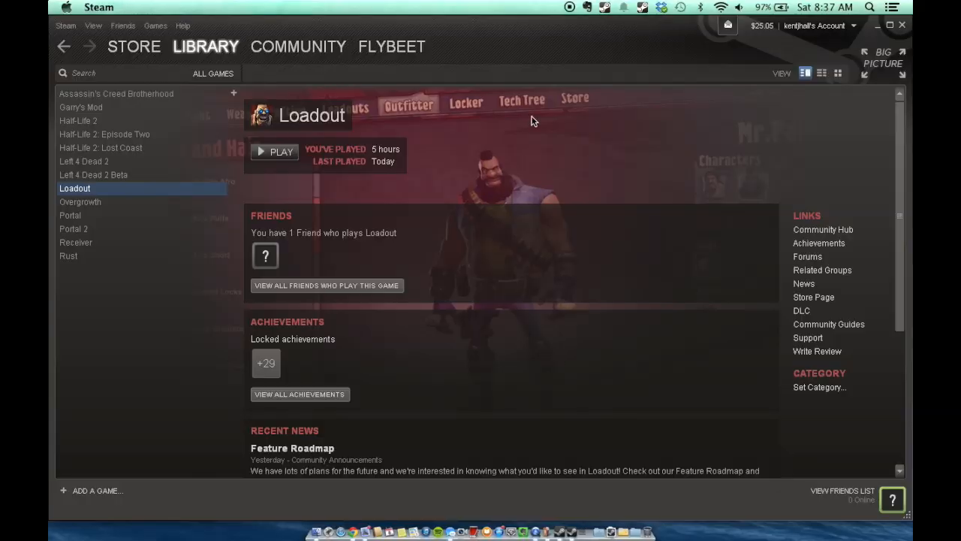